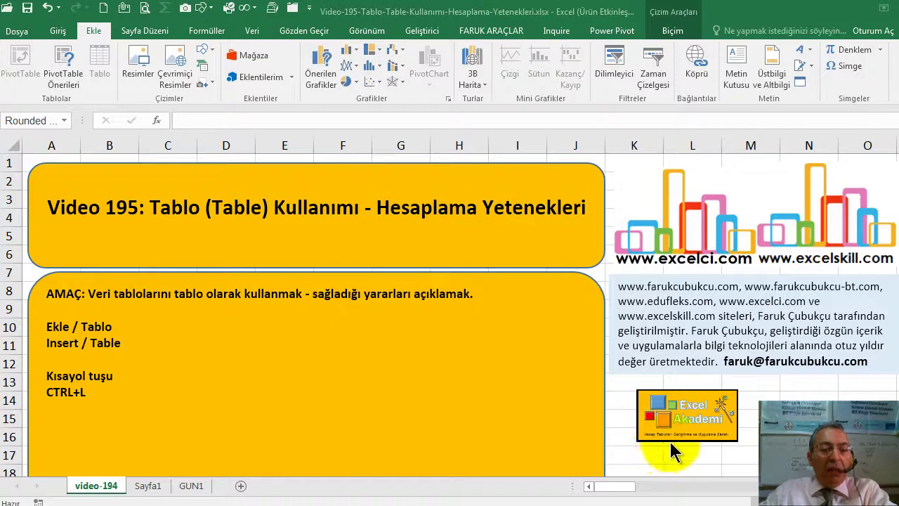
- Widen column A on Sayfa1 so the full product names show
click(147, 486)
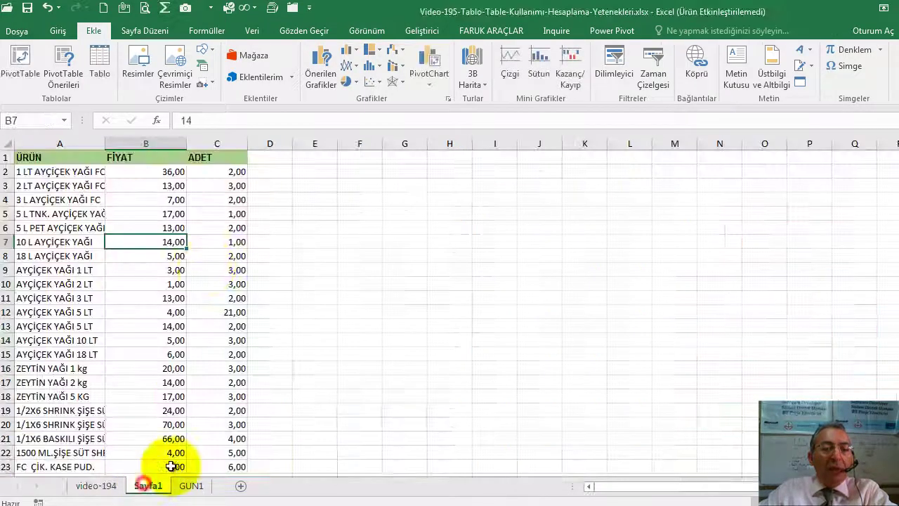
scroll(207, 267, down, 5)
scroll(207, 267, up, 5)
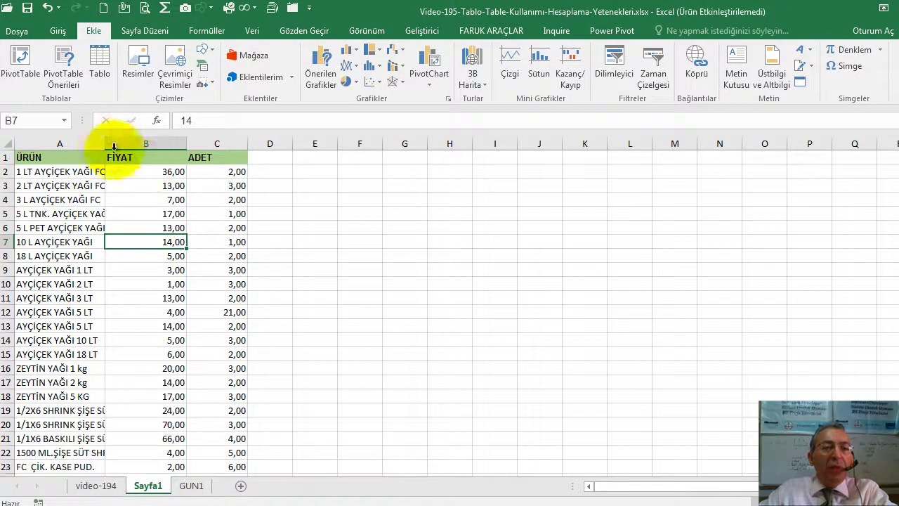
drag(105, 144, 139, 144)
- Select price cell B4, then empty cell D1 beside the headers
click(208, 200)
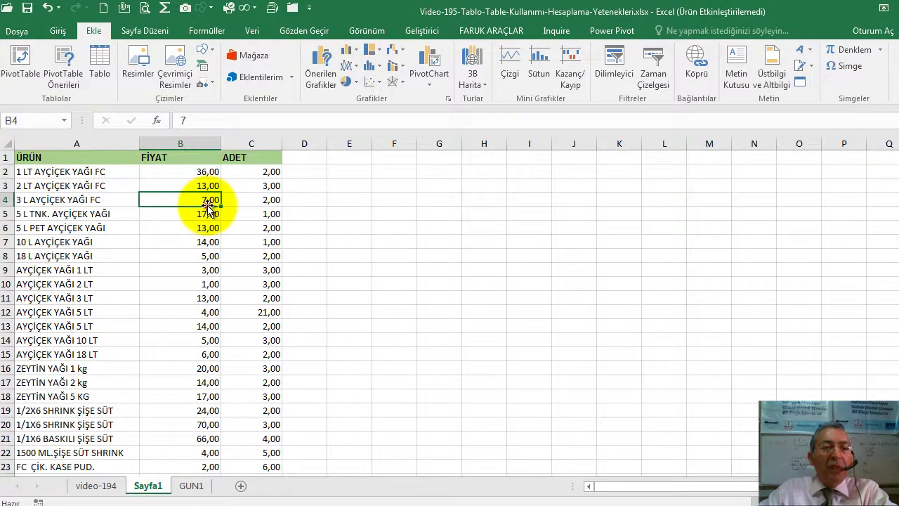
click(306, 156)
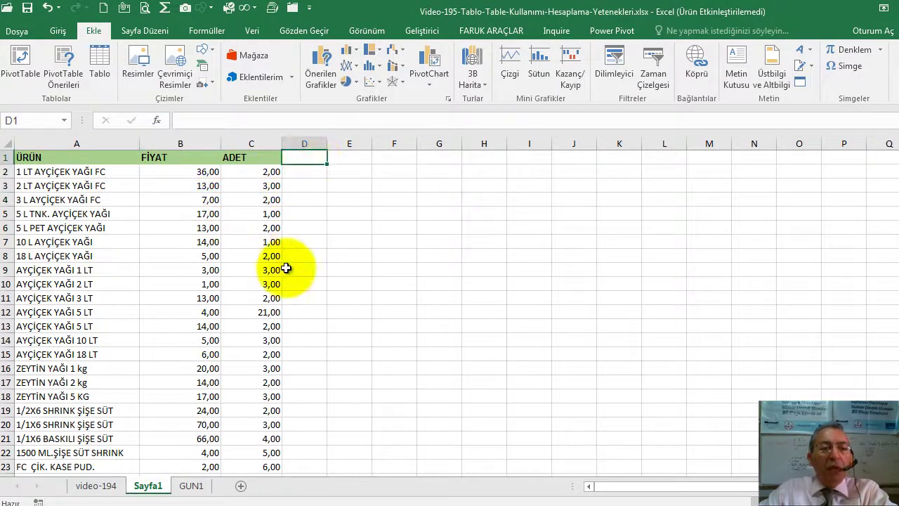
scroll(209, 364, down, 6)
scroll(267, 291, up, 5)
scroll(323, 266, up, 1)
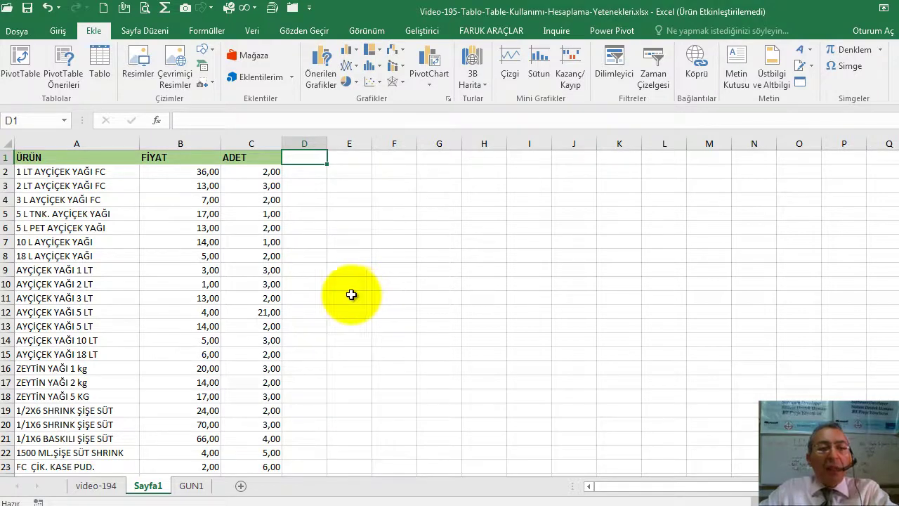
scroll(207, 222, down, 1)
scroll(186, 221, up, 1)
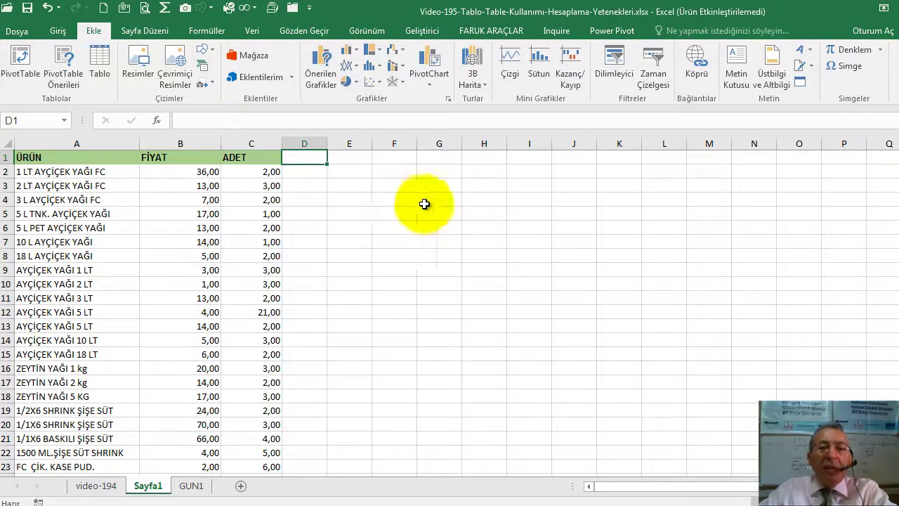
- Select empty cells away from the data, ending on I3
click(399, 201)
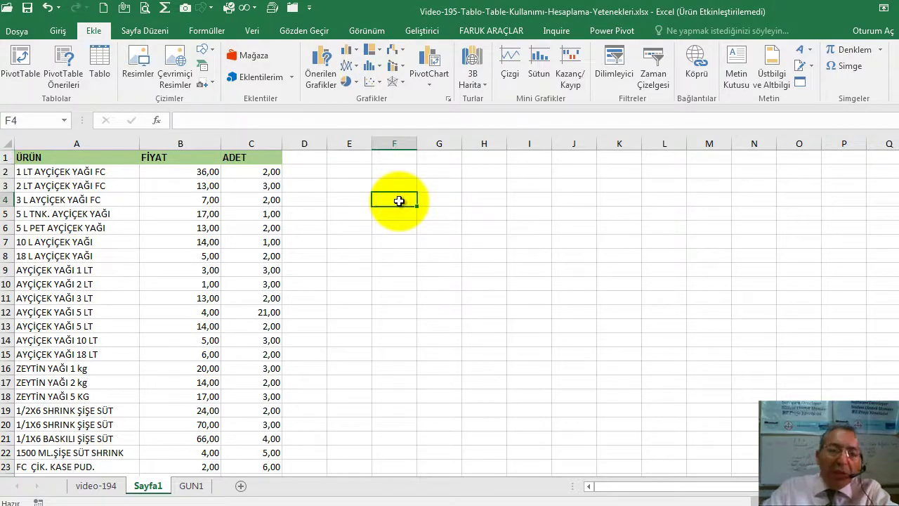
click(540, 159)
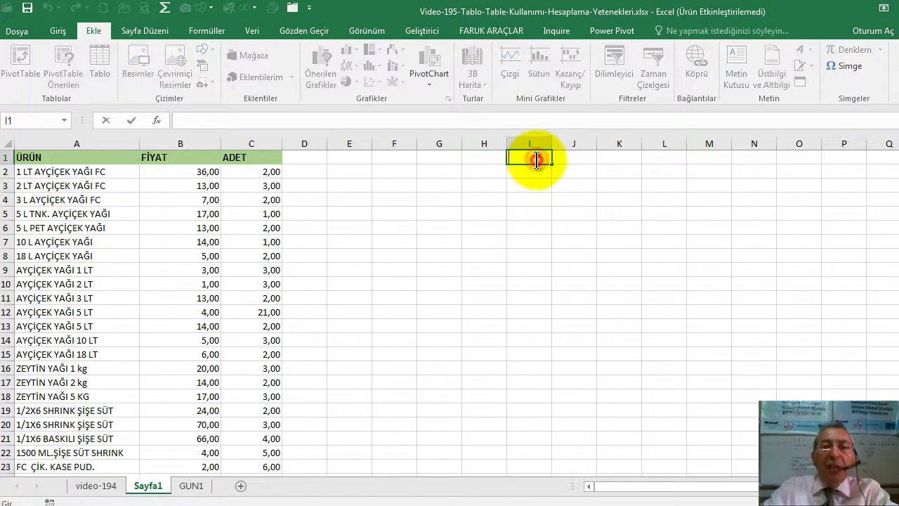
click(500, 184)
click(545, 187)
scroll(531, 217, down, 1)
scroll(554, 207, up, 1)
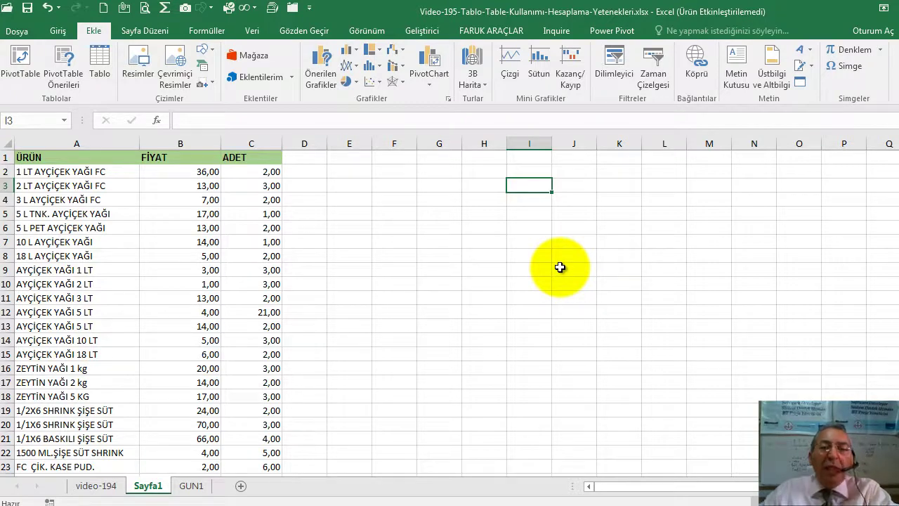
- Enter the heading ADI SOYADI in cell H3
drag(477, 186, 746, 298)
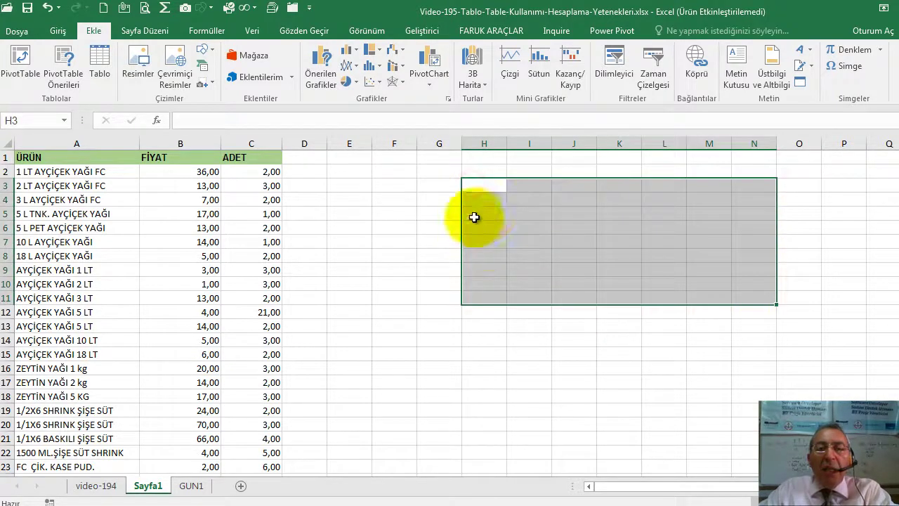
drag(487, 184, 725, 182)
click(498, 187)
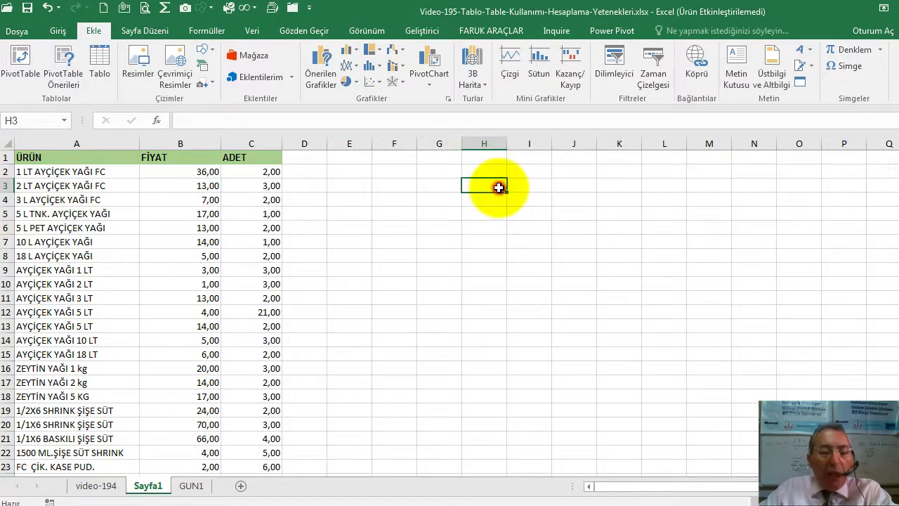
text(adı)
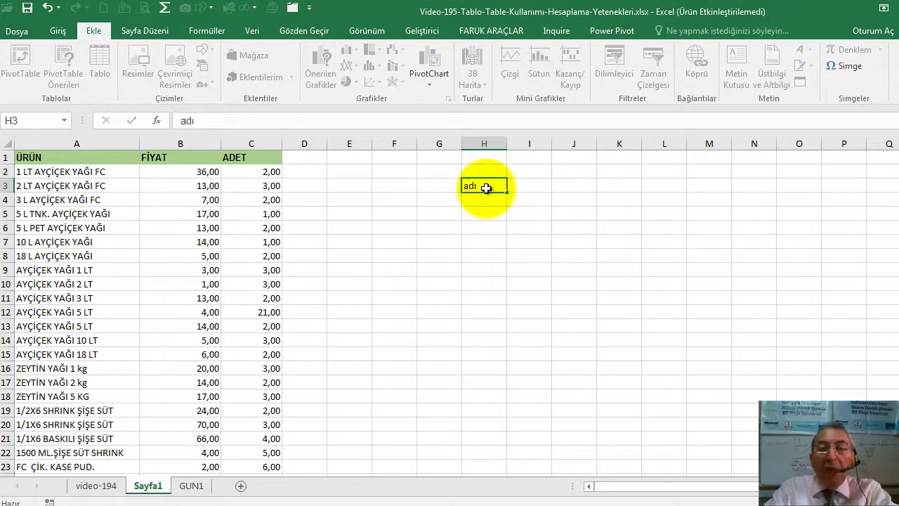
key(Return)
click(528, 186)
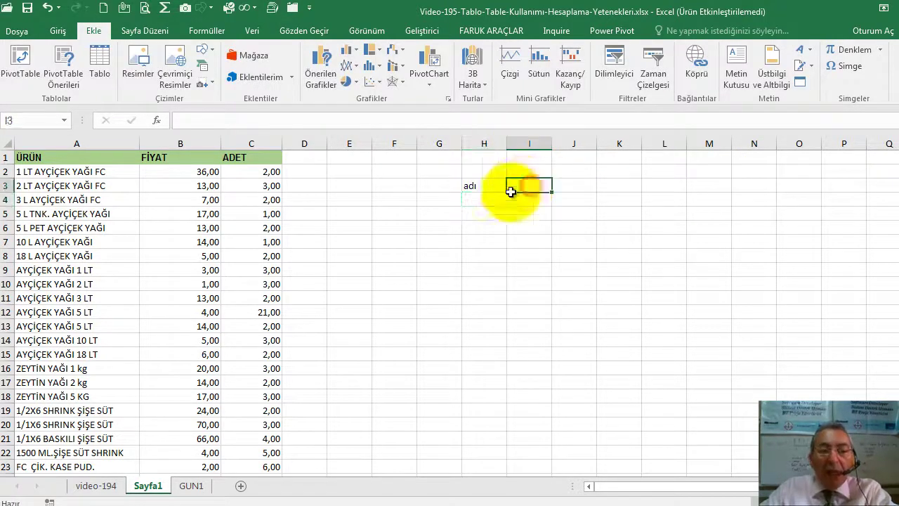
click(481, 185)
text(ADI SOYADI)
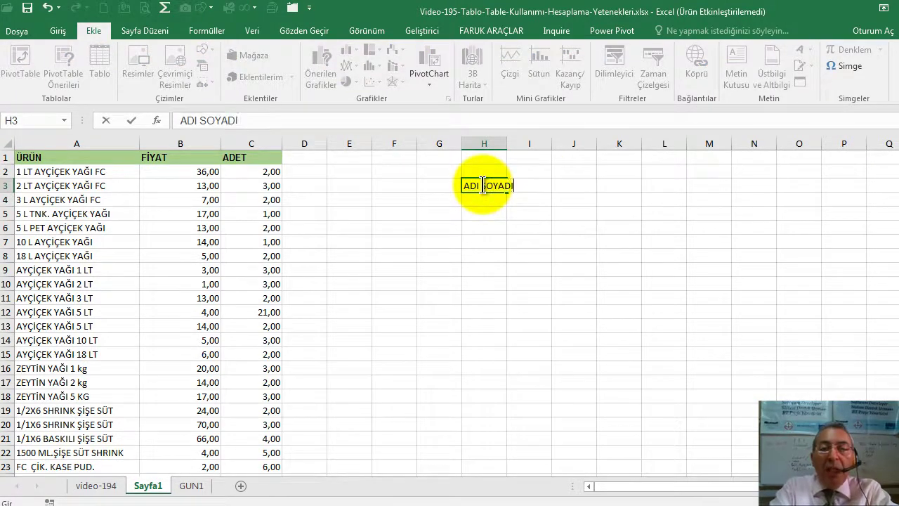
key(Return)
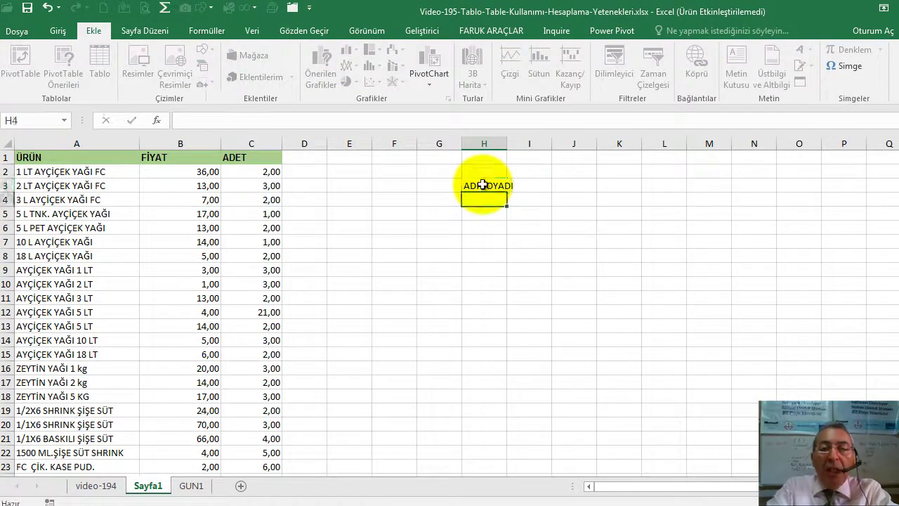
- Widen column H to fit, and enter İLİ in I3
drag(506, 144, 534, 141)
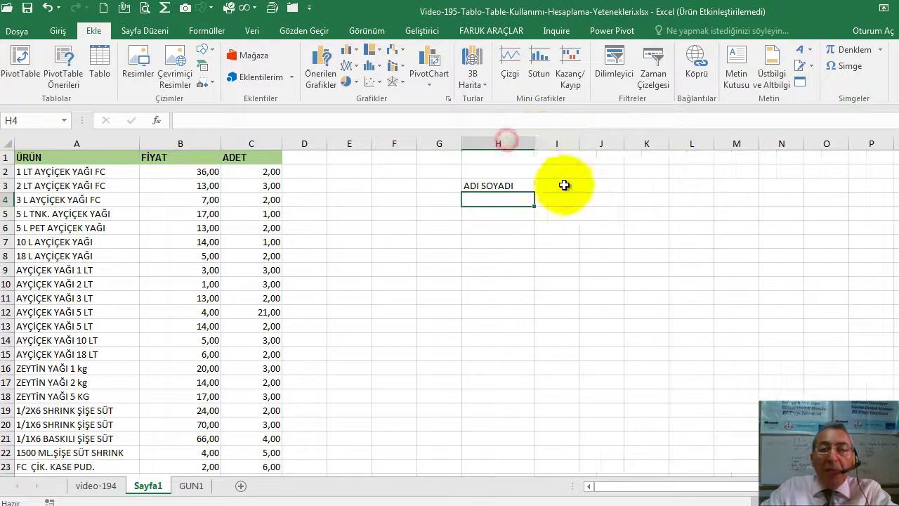
click(551, 186)
text(İL)
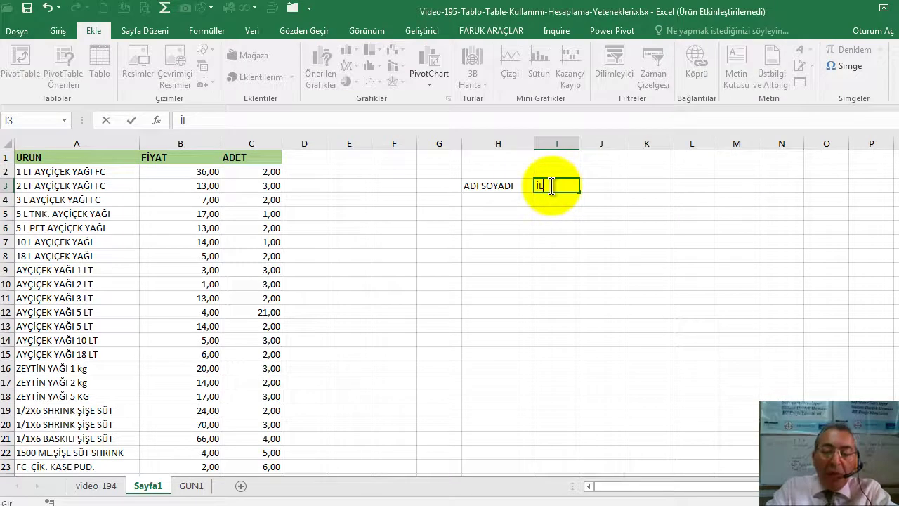
text(İ)
key(Return)
- Select cells inside the product list, ending on price cell B4
click(246, 200)
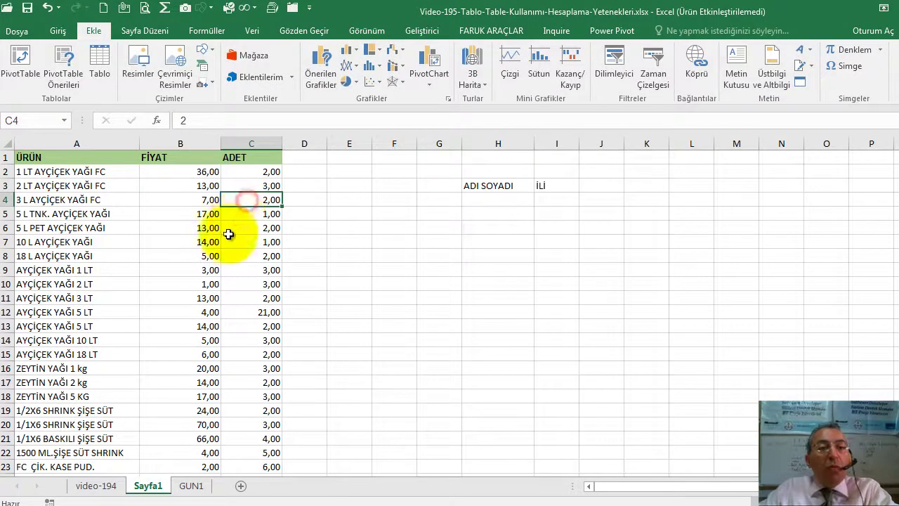
click(132, 184)
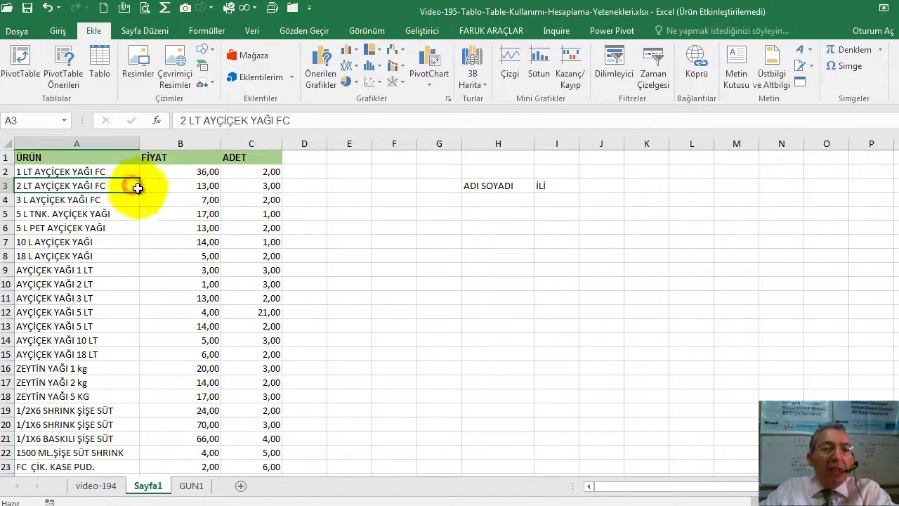
click(192, 200)
scroll(197, 204, down, 6)
scroll(195, 208, up, 6)
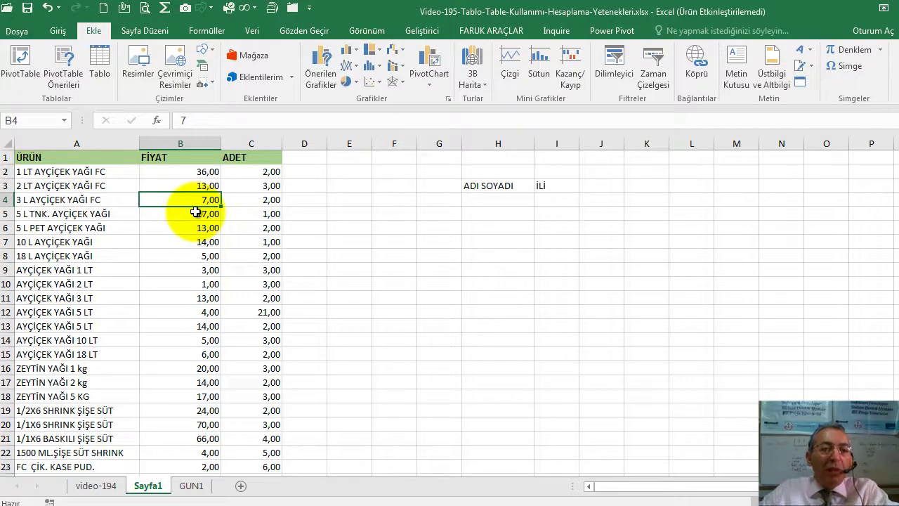
- Convert A1:C26 into table Tablo2 with a header row via Ekle > Tablo
click(101, 62)
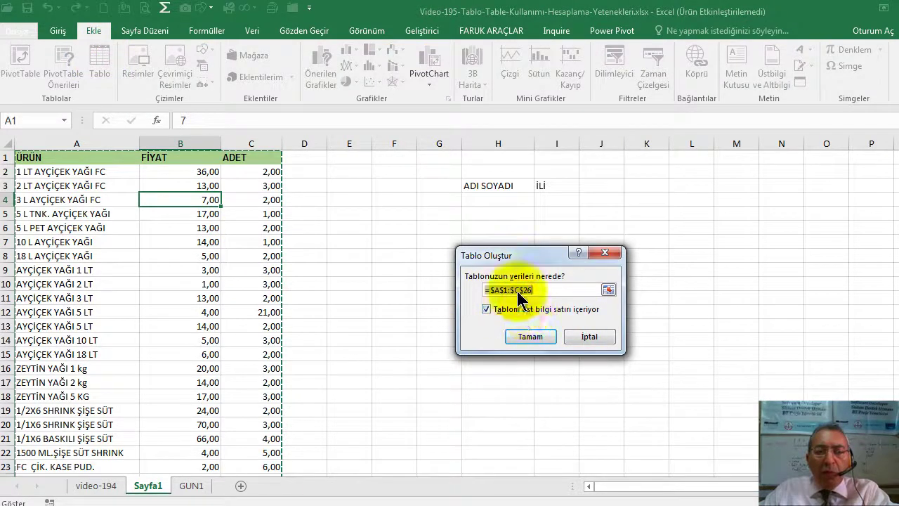
click(530, 338)
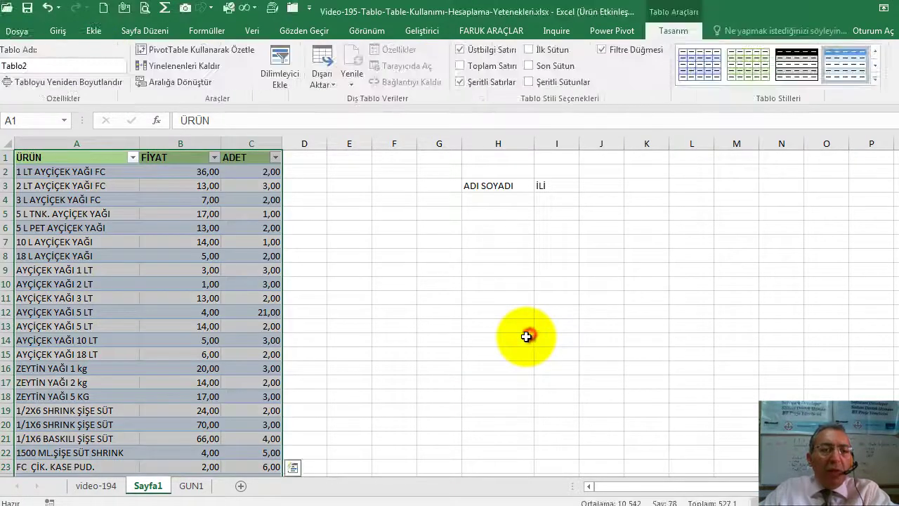
scroll(197, 251, down, 4)
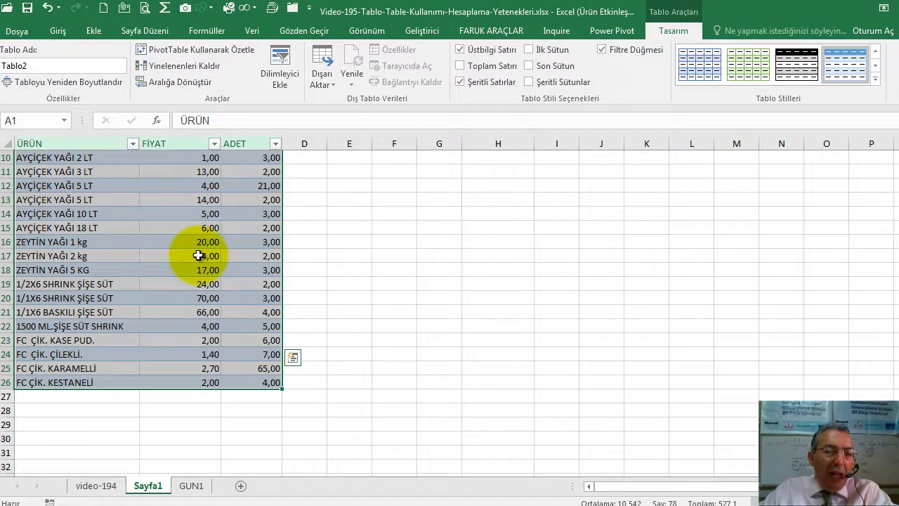
scroll(207, 281, down, 1)
scroll(188, 284, up, 3)
scroll(187, 289, up, 2)
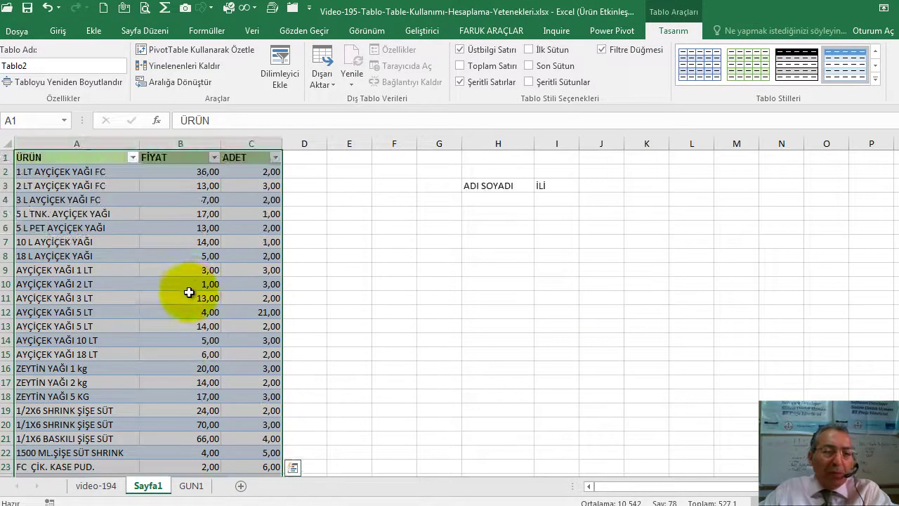
scroll(190, 295, down, 6)
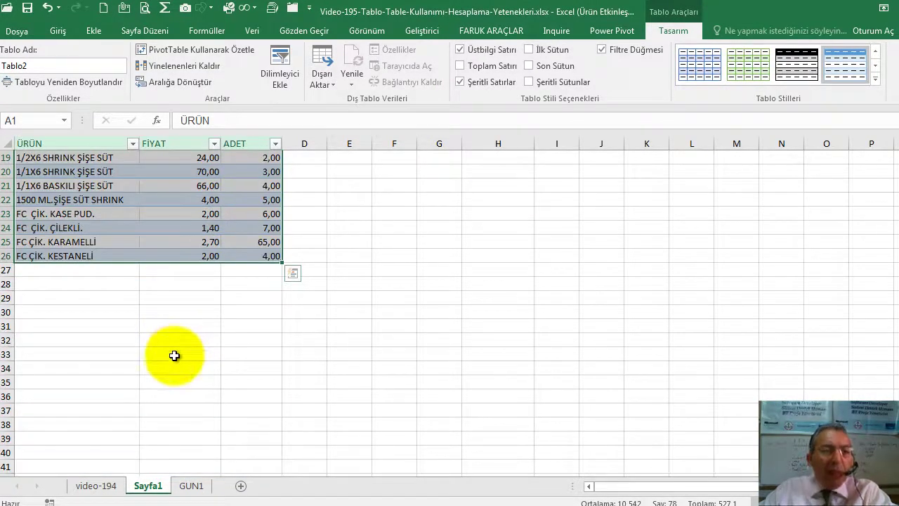
scroll(174, 347, up, 6)
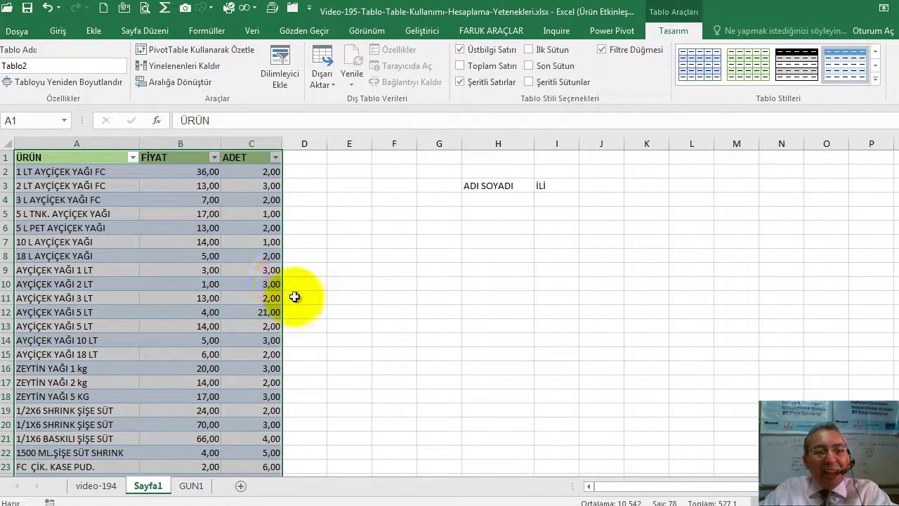
- Enter TUTAR as the header in D1, extending the table
click(311, 161)
click(311, 160)
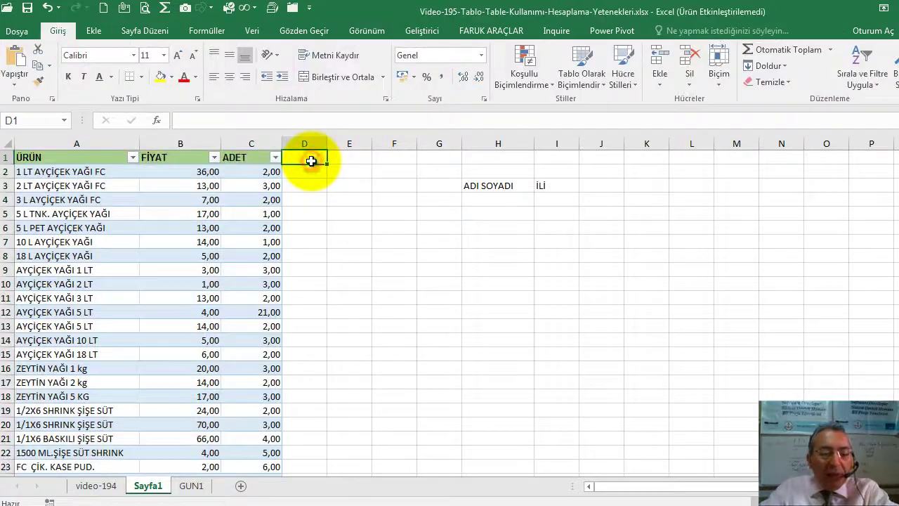
text(UTAR)
key(Return)
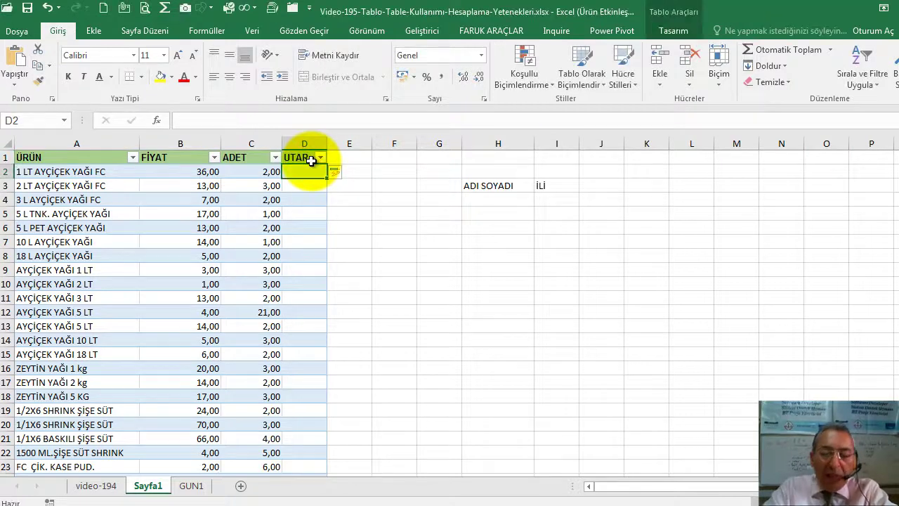
click(311, 161)
text(T)
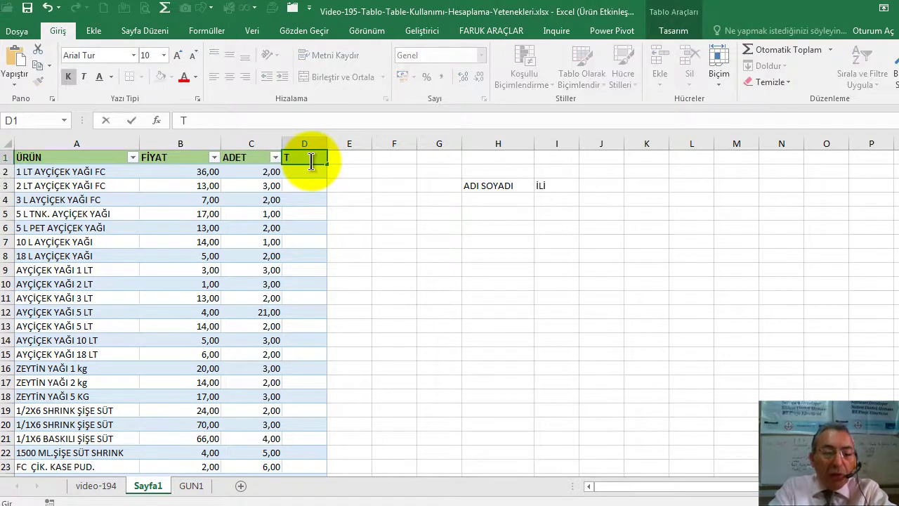
key(Return)
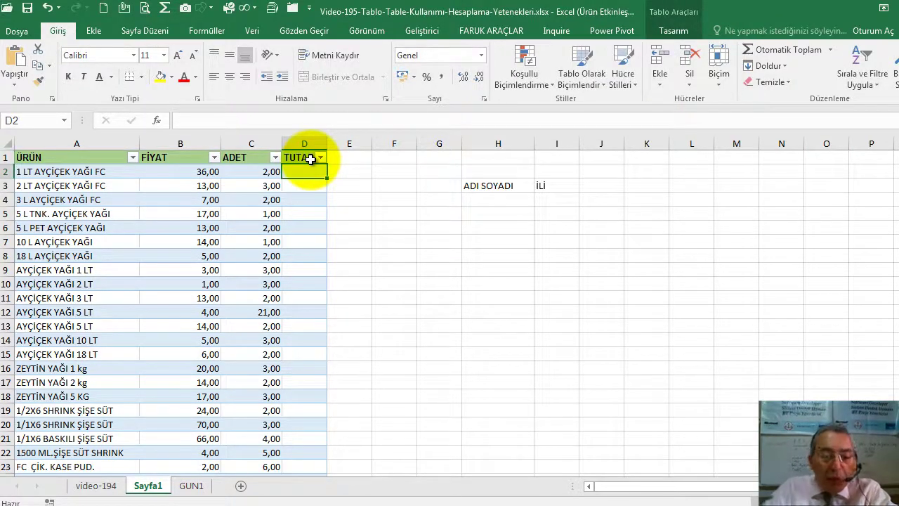
text(=)
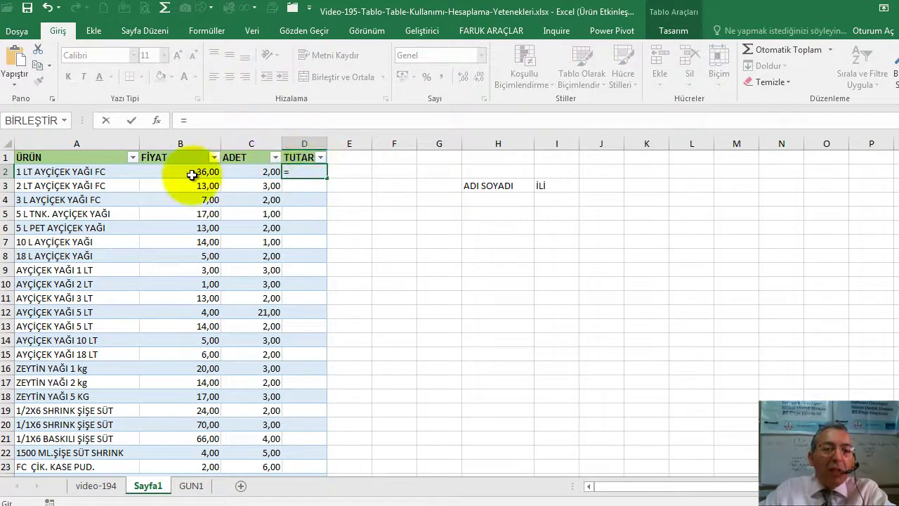
click(191, 174)
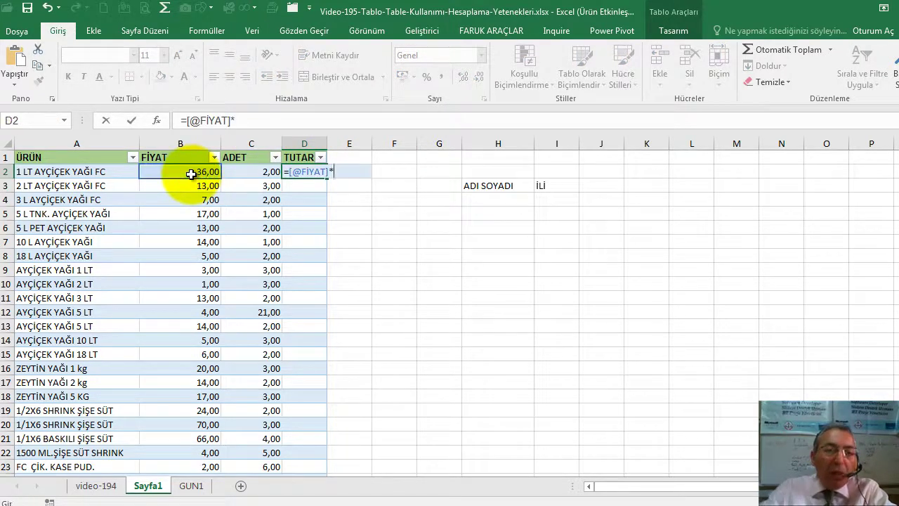
click(240, 173)
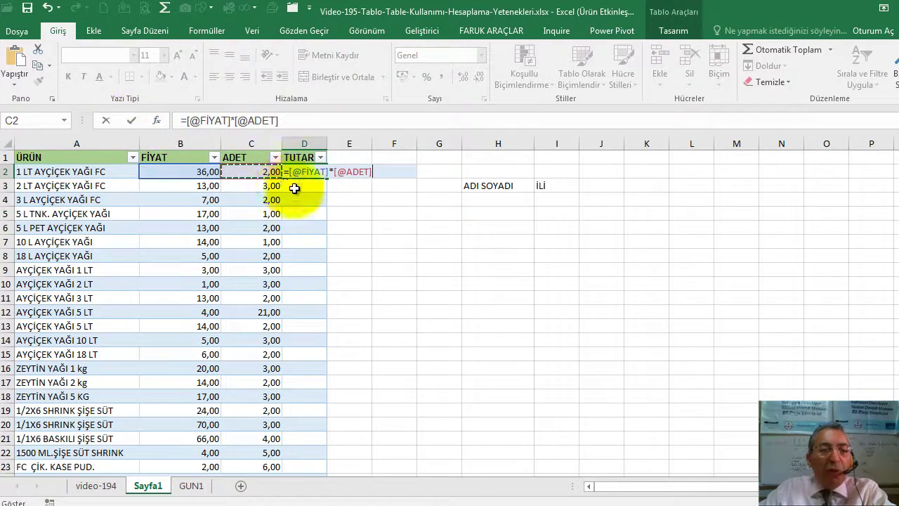
click(131, 120)
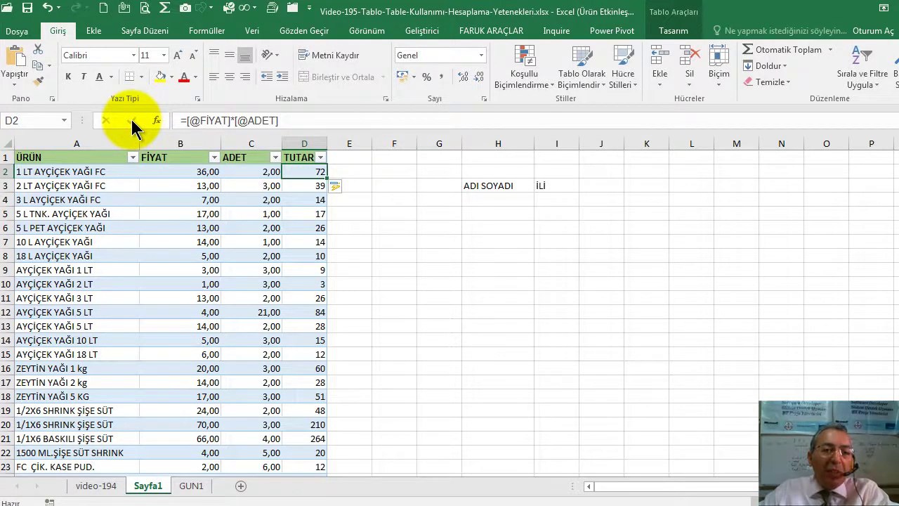
scroll(261, 250, down, 1)
scroll(274, 259, down, 4)
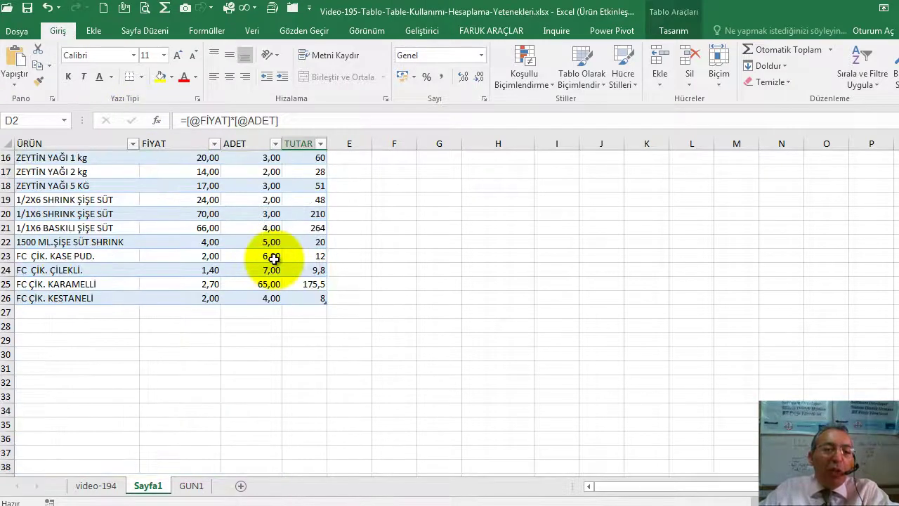
scroll(274, 258, up, 5)
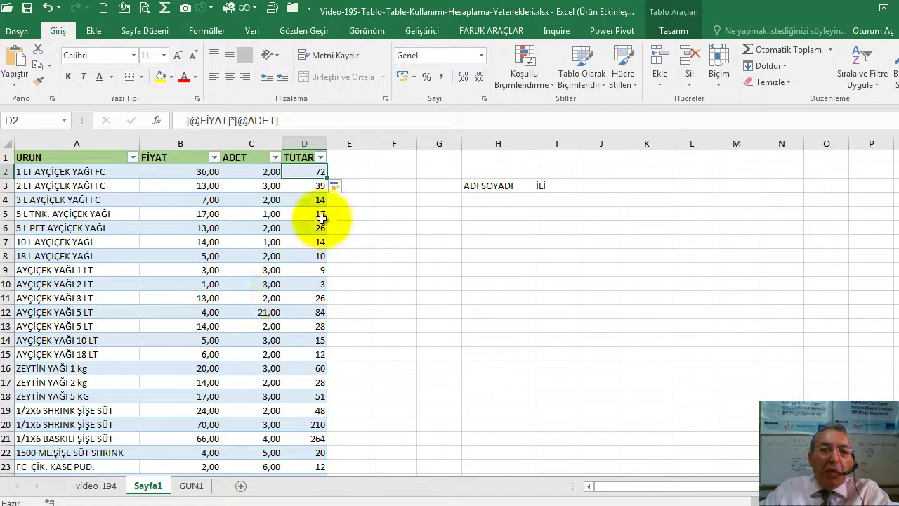
click(251, 188)
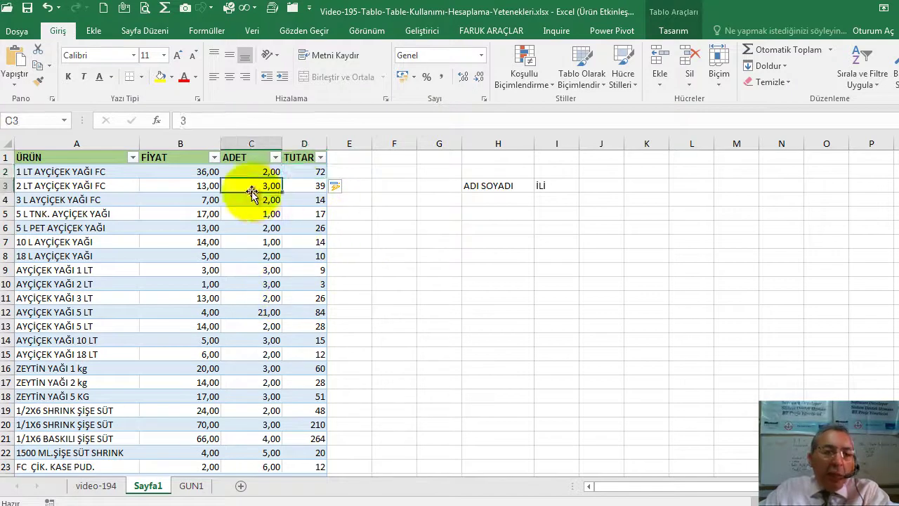
- Turn on Total Row and Last Column, and turn off Banded Columns while keeping Banded Rows
click(685, 15)
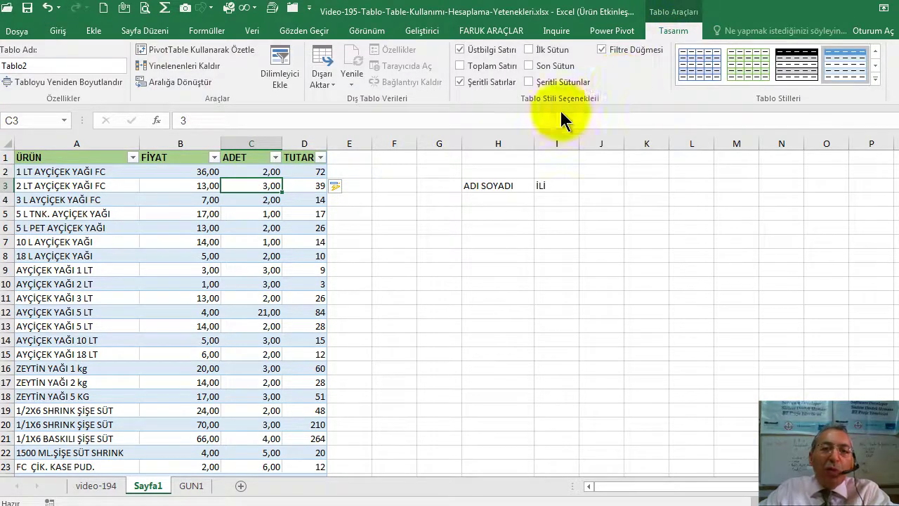
click(491, 66)
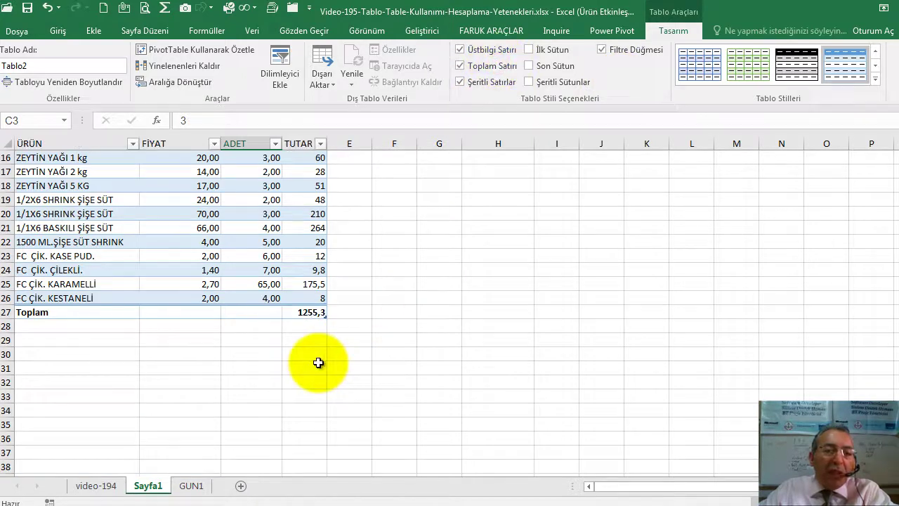
scroll(319, 360, up, 5)
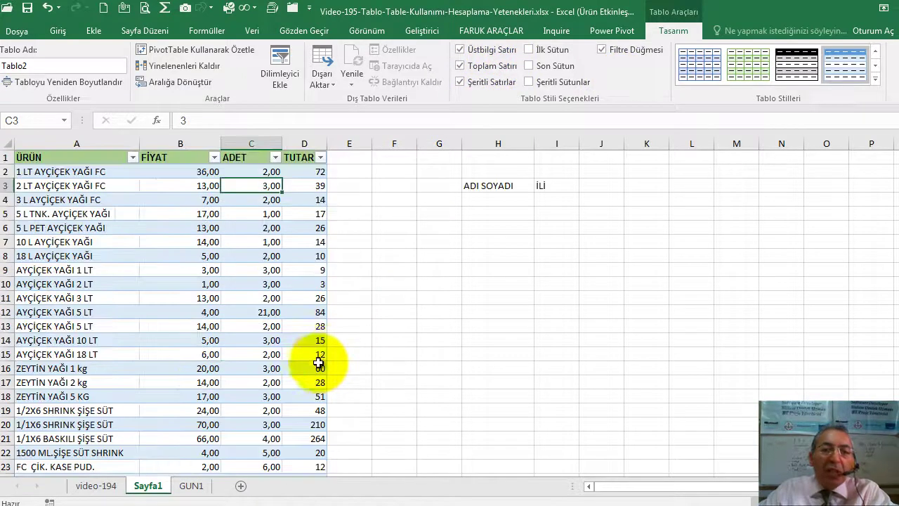
click(555, 65)
scroll(364, 270, down, 4)
scroll(364, 271, up, 4)
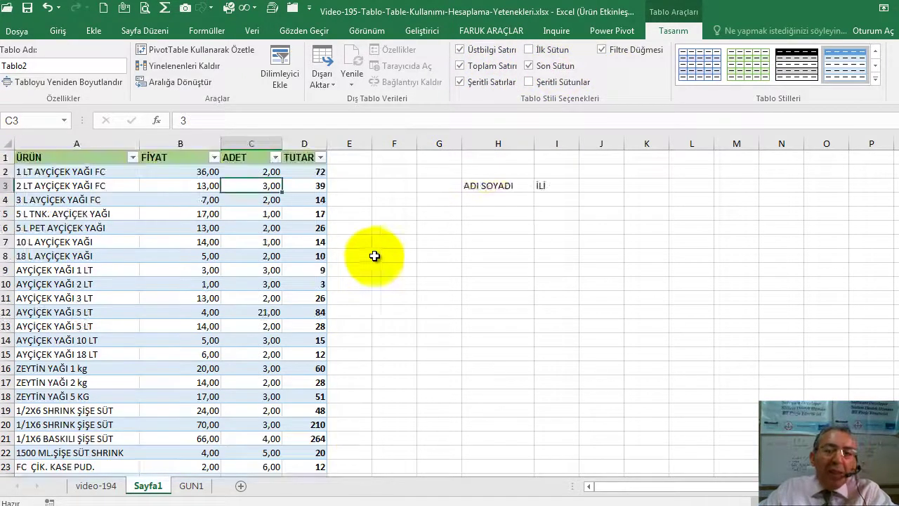
click(567, 84)
click(480, 84)
click(479, 85)
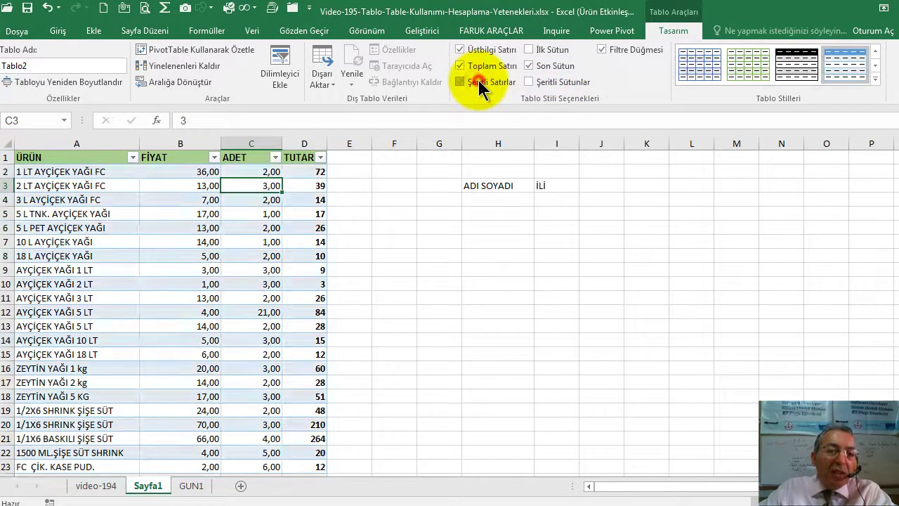
scroll(481, 91, up, 1)
scroll(477, 105, up, 6)
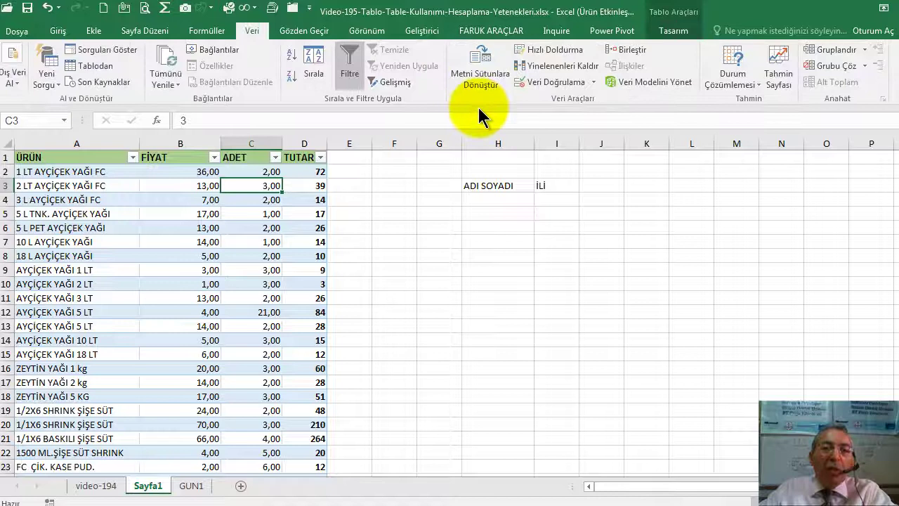
click(666, 28)
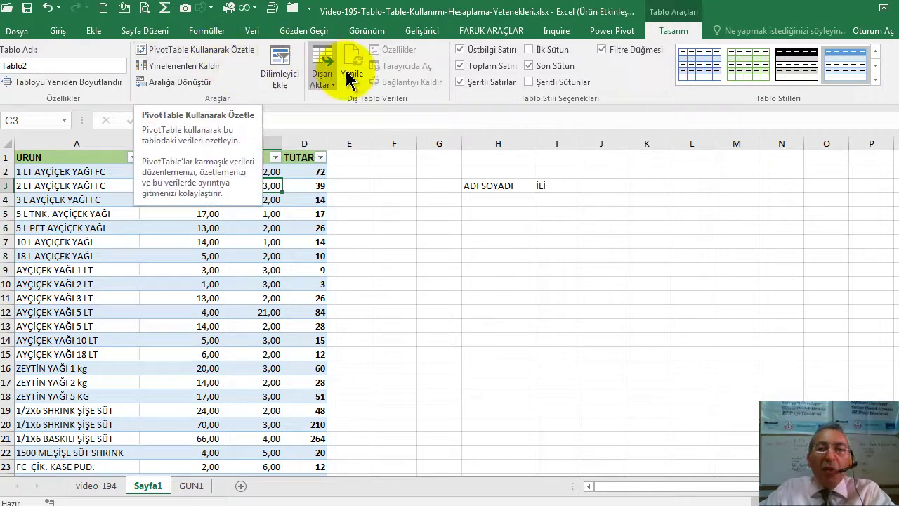
- Apply an orange Medium style from the full Table Styles gallery
click(635, 50)
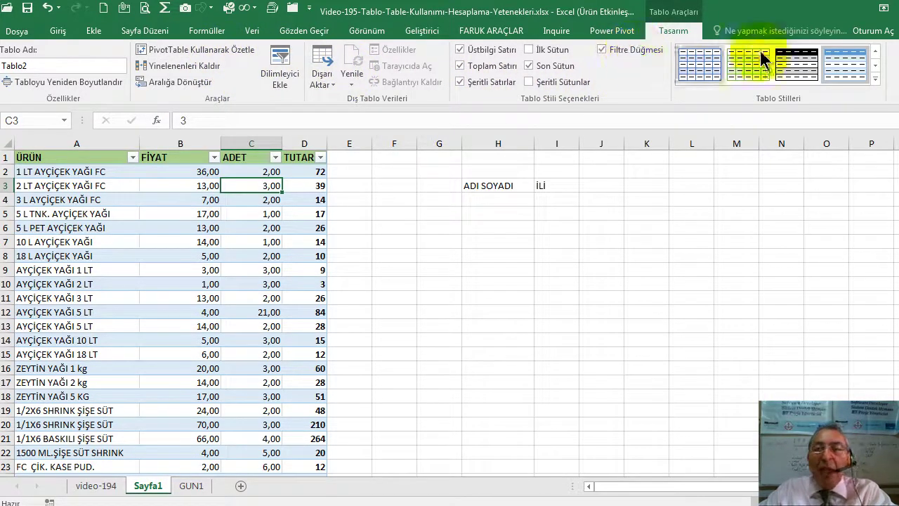
click(875, 78)
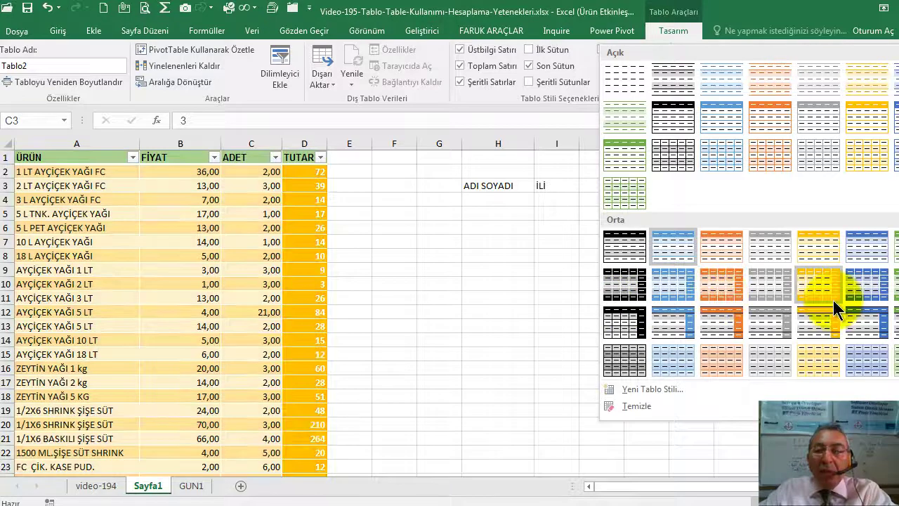
click(719, 287)
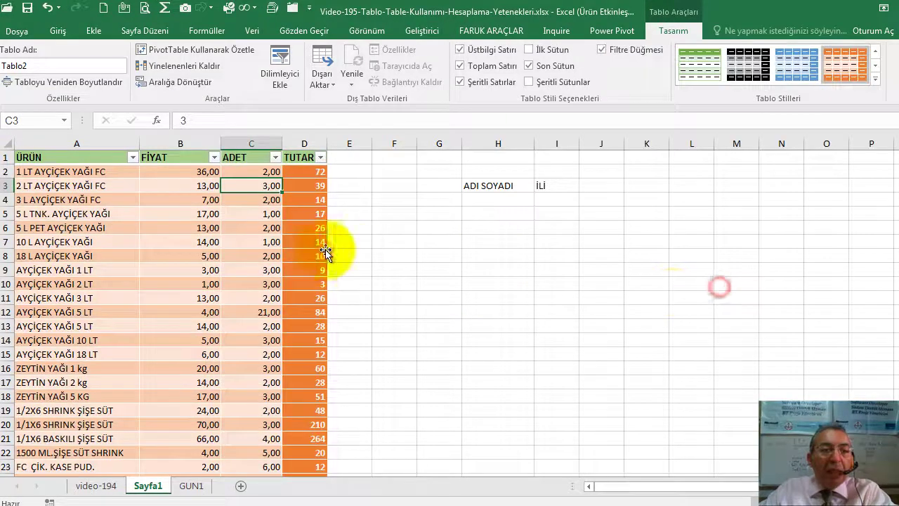
click(365, 233)
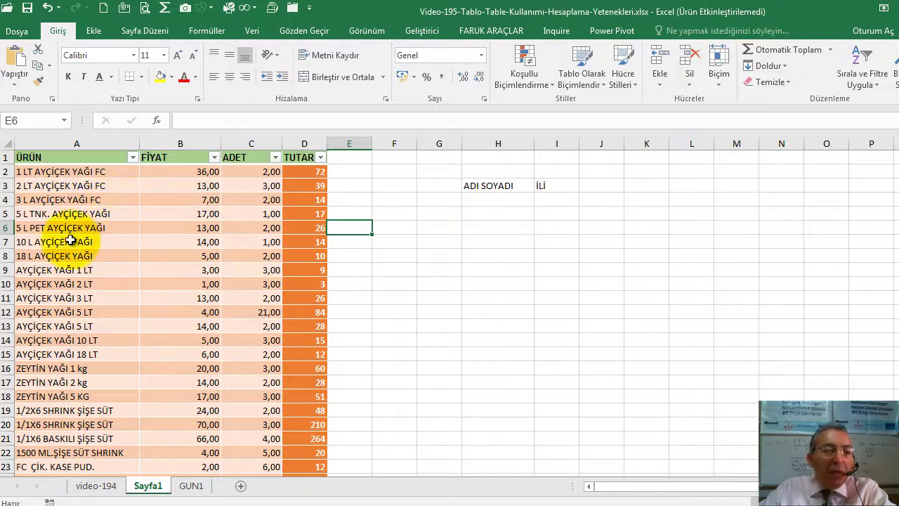
- Paste the product names from rows 7–8 as values into K2:K3 and widen column K
drag(71, 240, 68, 250)
key(ctrl+c)
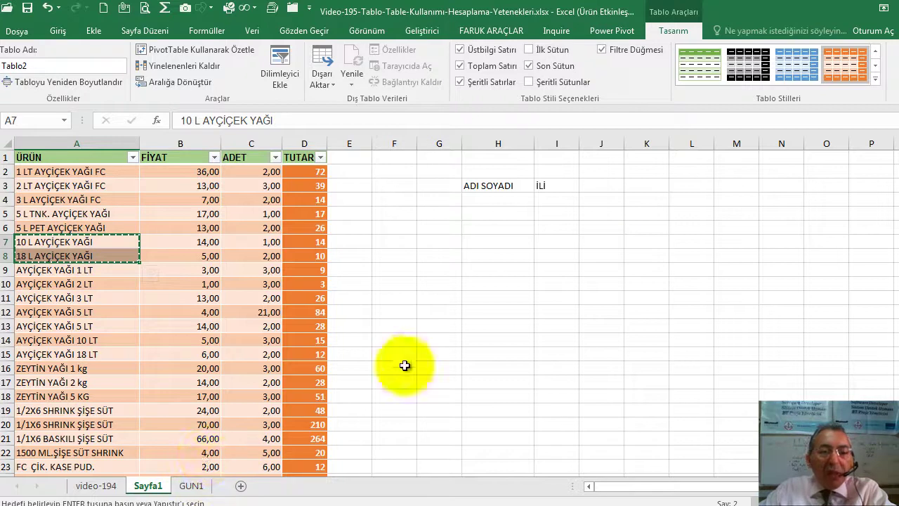
click(658, 172)
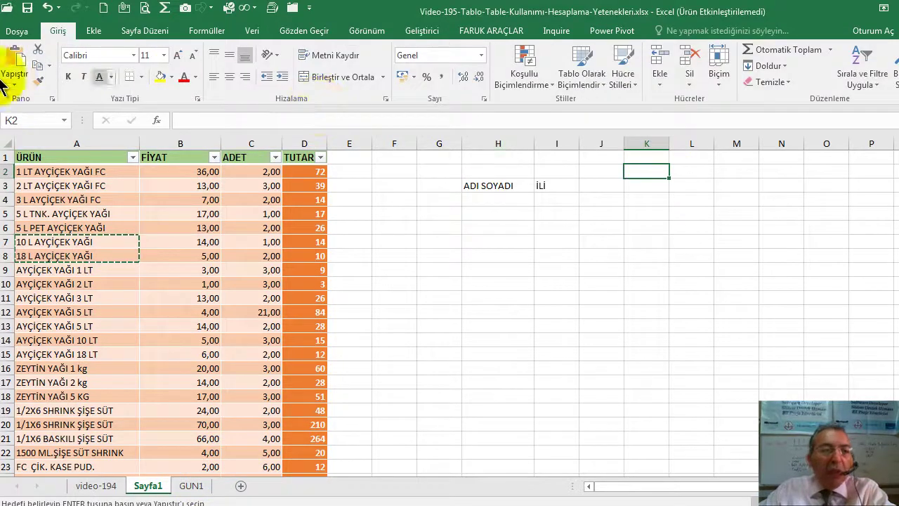
click(15, 80)
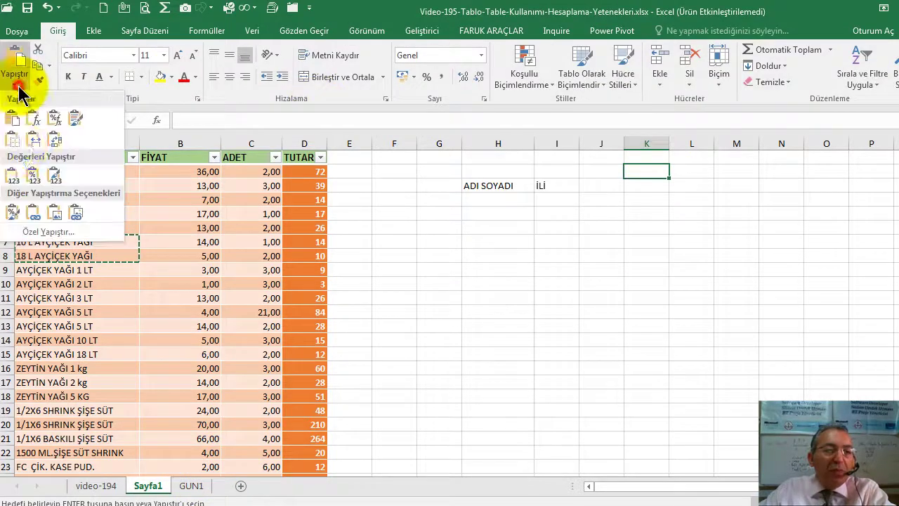
click(13, 175)
drag(669, 143, 717, 144)
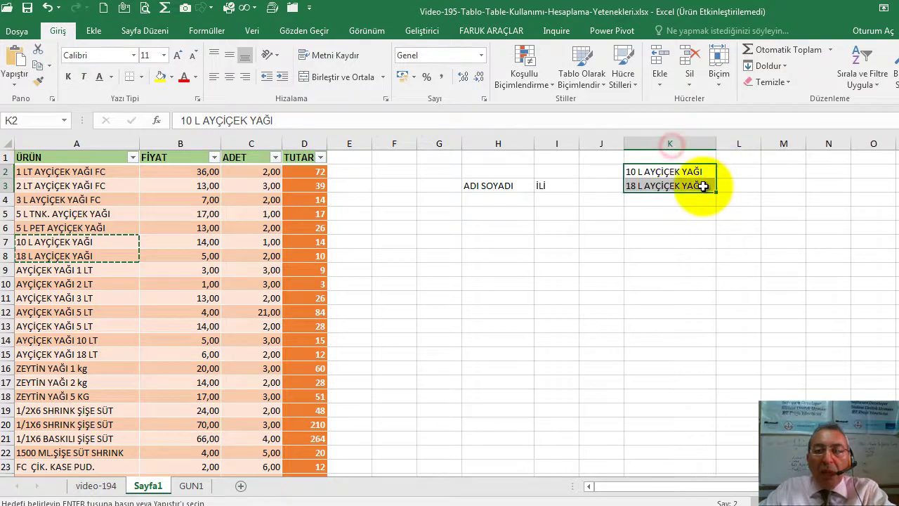
click(655, 172)
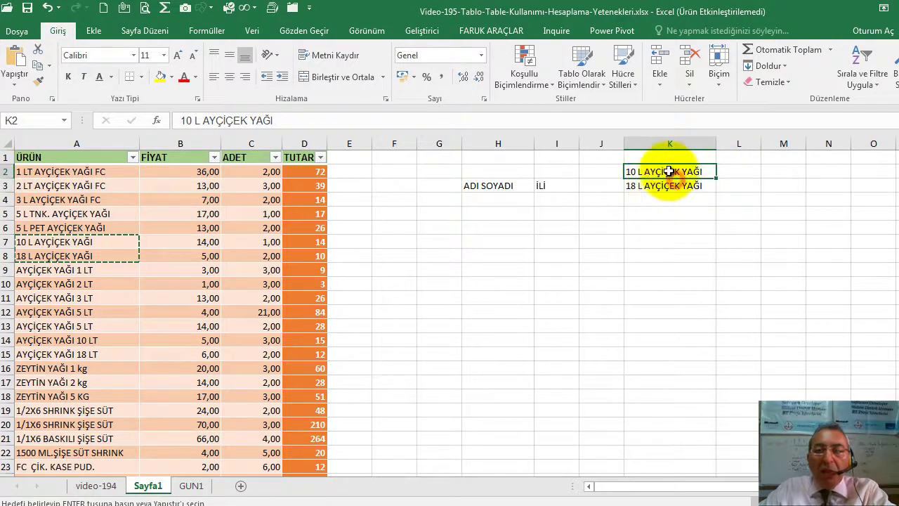
- Add headers ÜRÜN in K1 and FİYATI in L1, then clear K3
click(657, 155)
text(ÜRÜN)
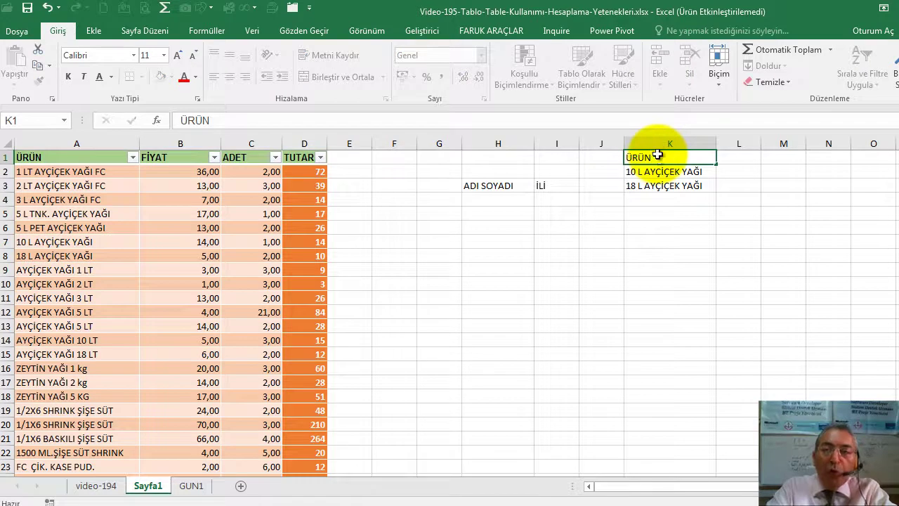
key(Return)
click(741, 155)
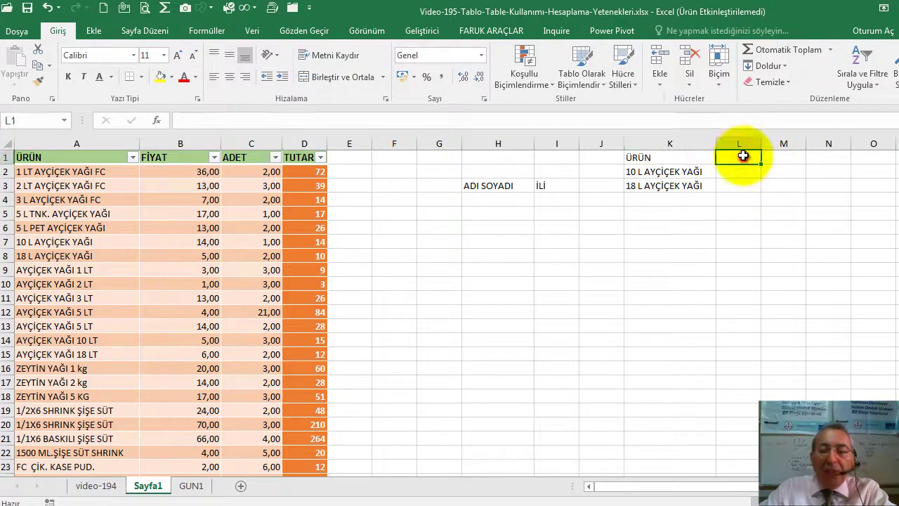
text(FİYATI)
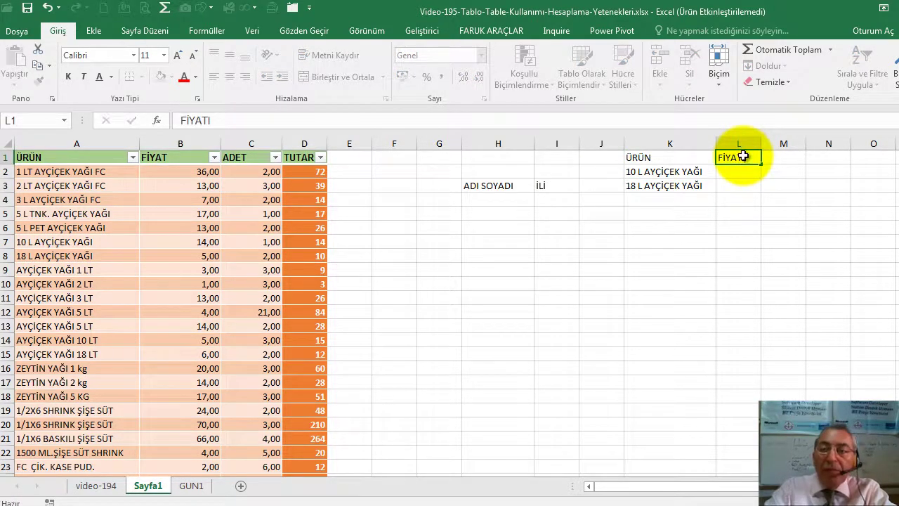
key(Return)
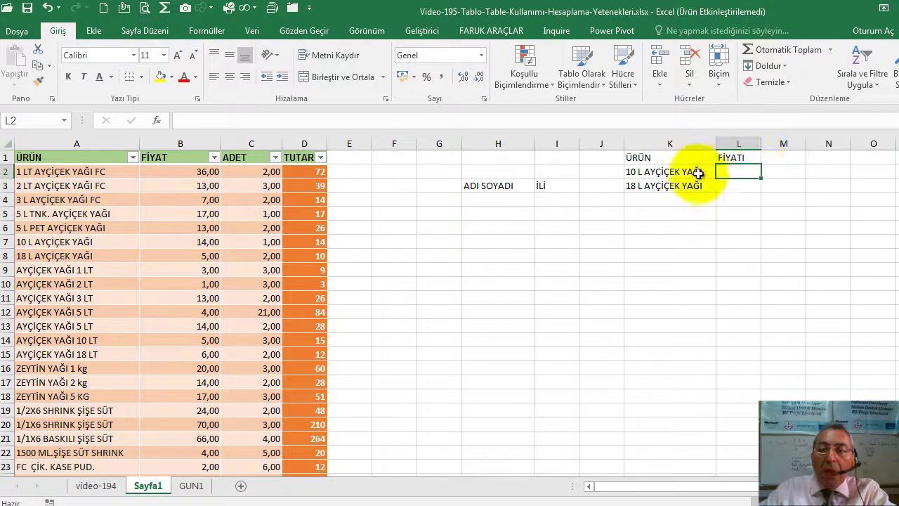
click(680, 185)
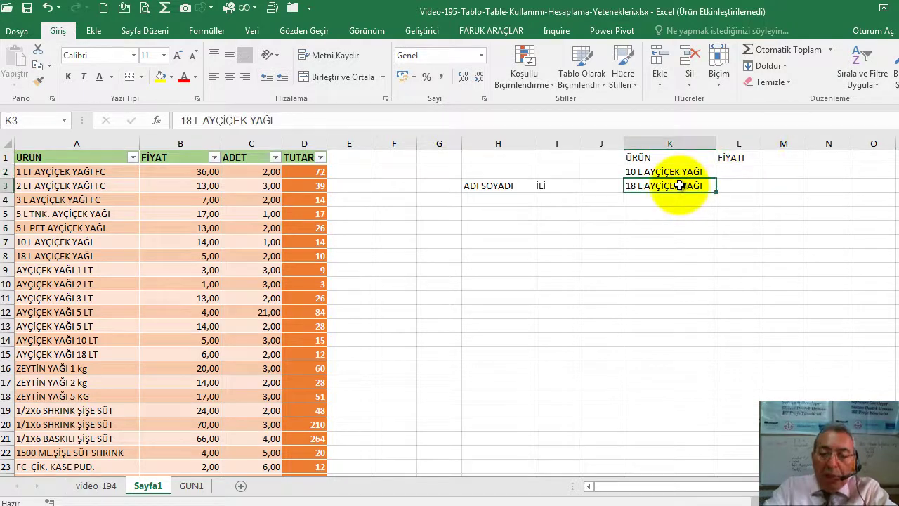
key(Delete)
- Give K2 a Liste data validation sourced from column A
click(652, 173)
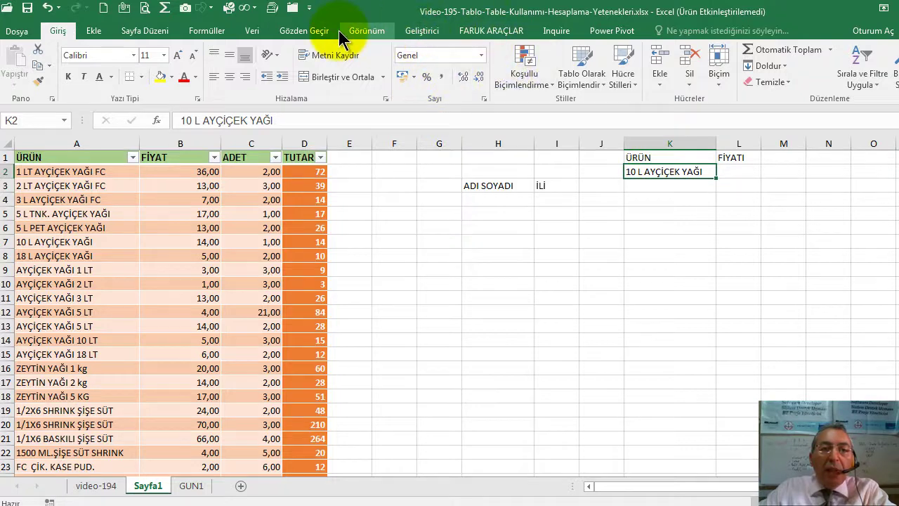
click(251, 30)
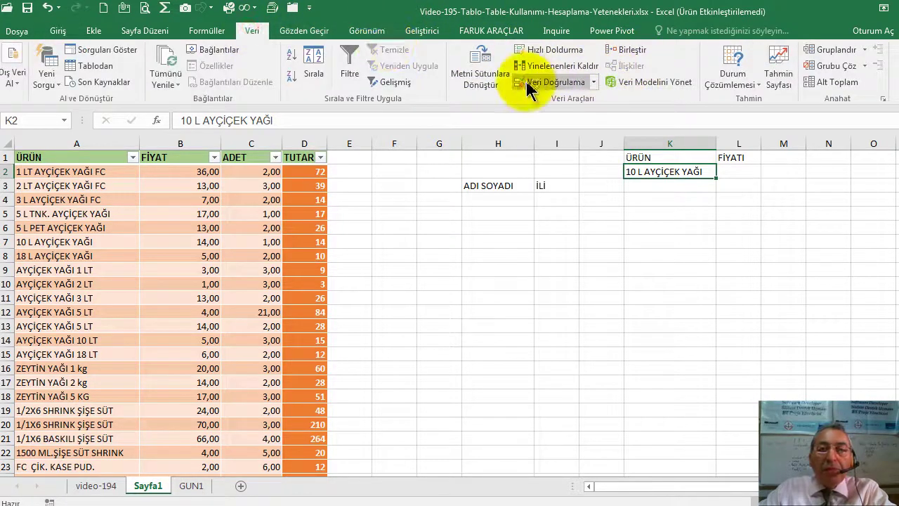
click(594, 83)
click(579, 99)
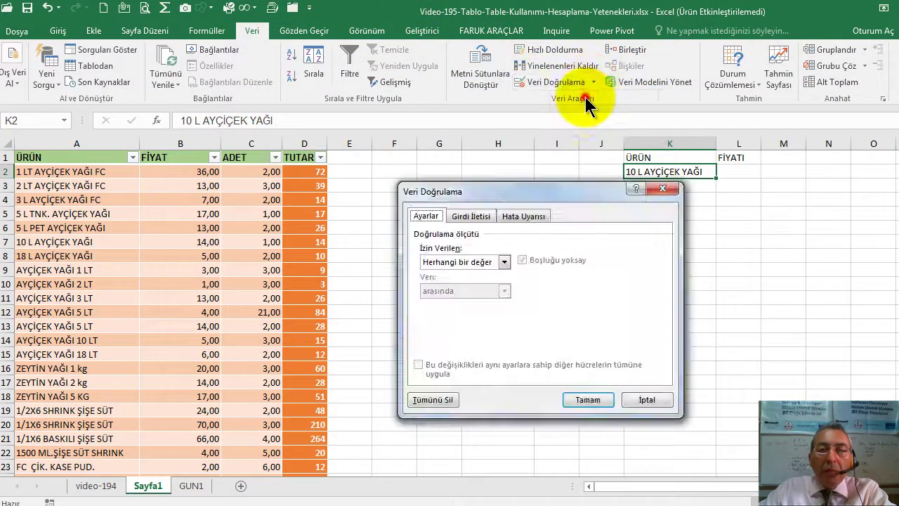
click(478, 266)
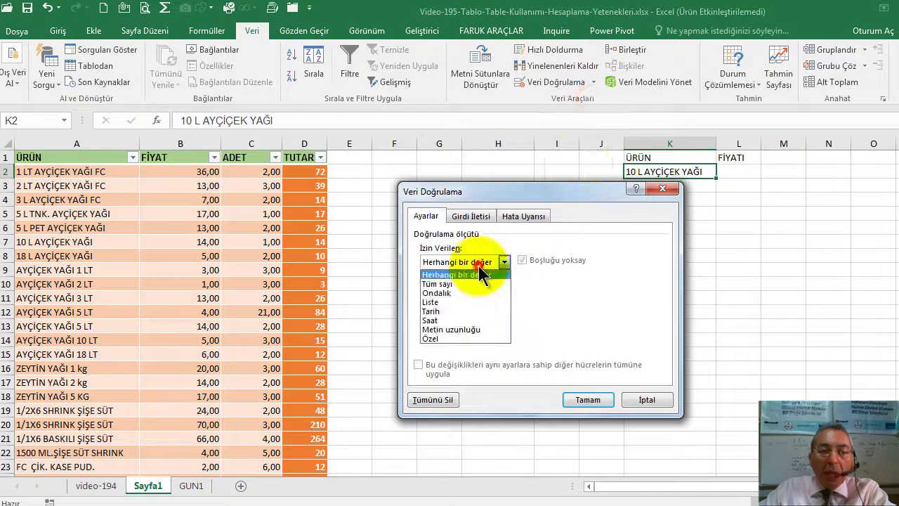
click(438, 302)
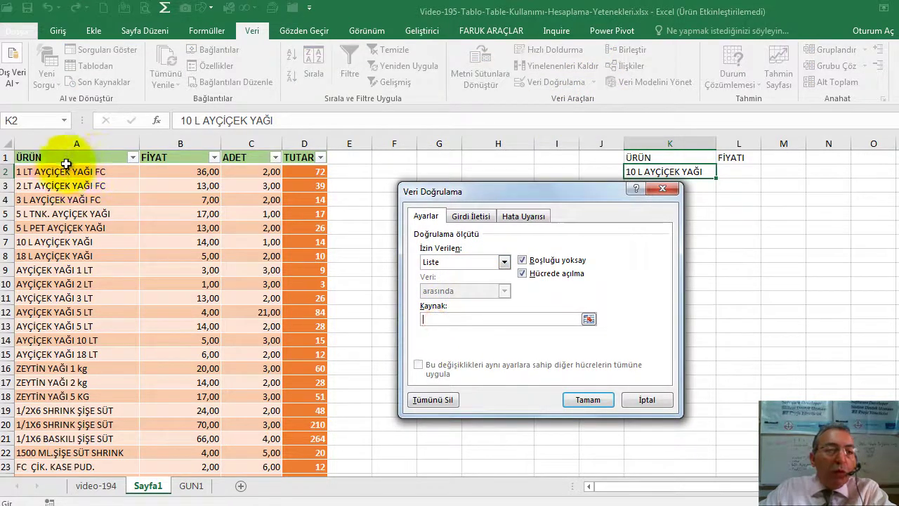
click(74, 144)
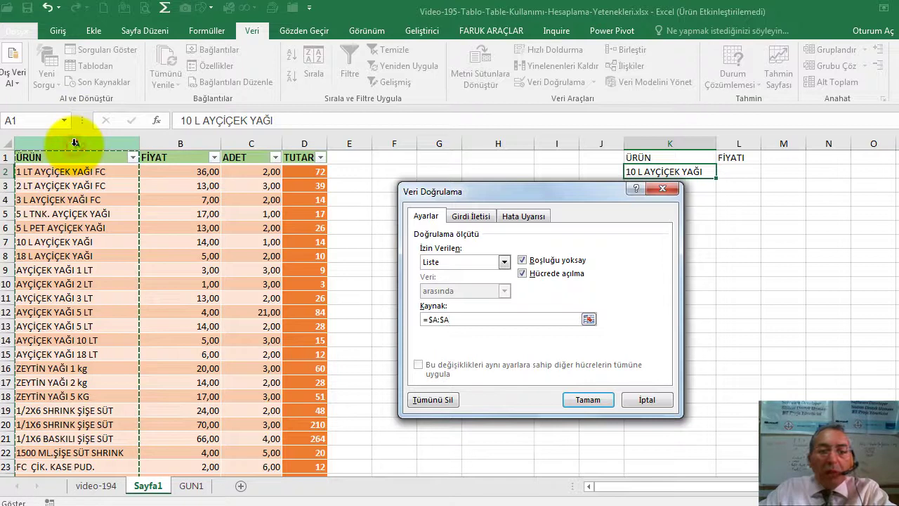
click(599, 399)
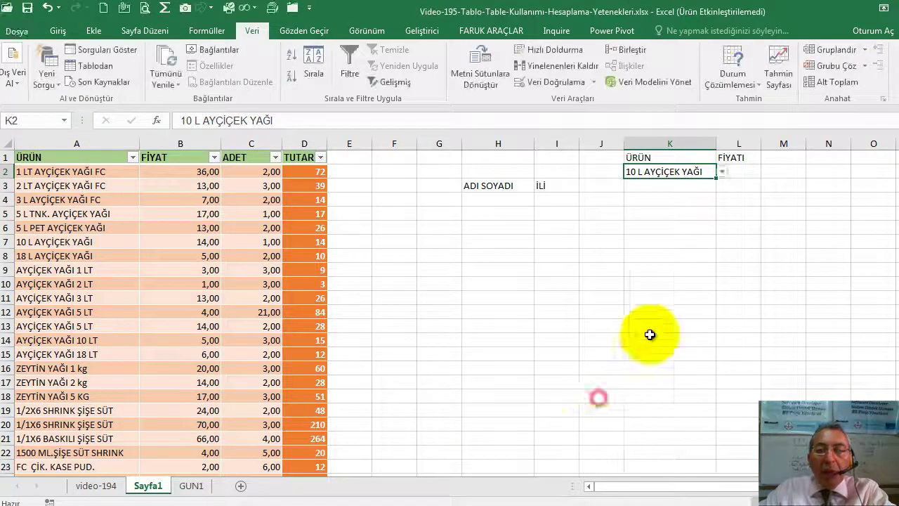
- Choose AYÇİÇEK YAĞI 1 LT from K2's dropdown
click(721, 173)
click(678, 202)
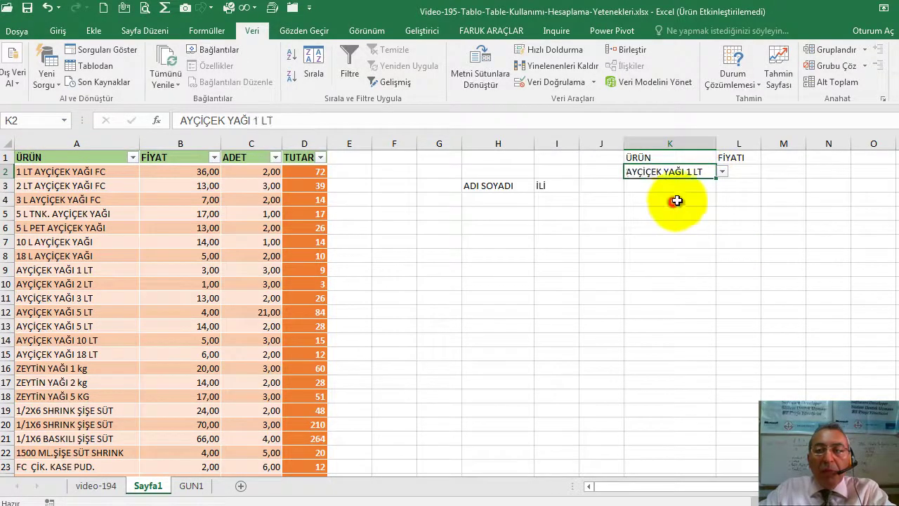
click(741, 173)
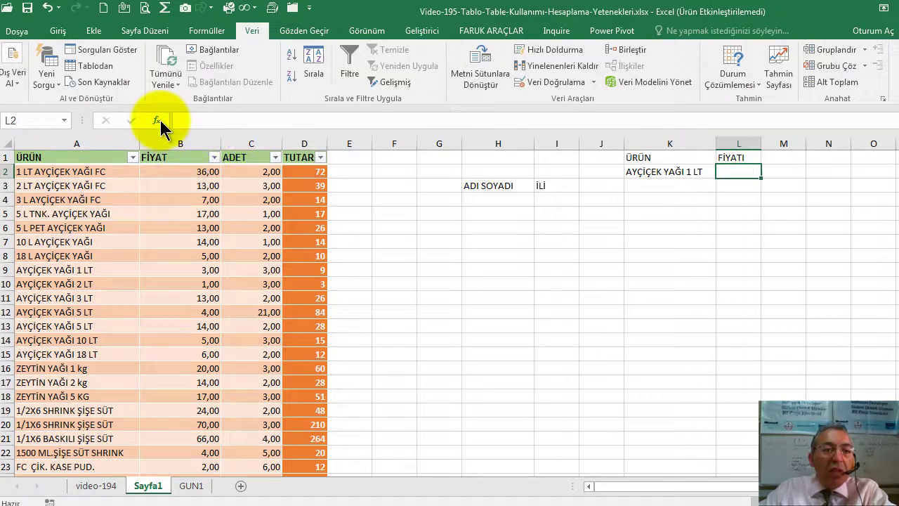
- Enter =DÜŞEYARA(K2;A:D;2;0) in L2 through the function wizard, returning 3
click(157, 125)
click(432, 283)
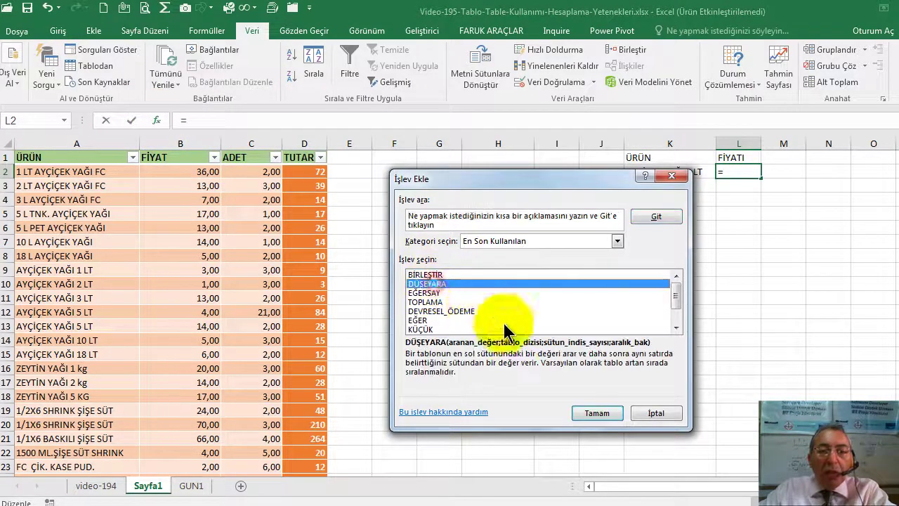
click(598, 414)
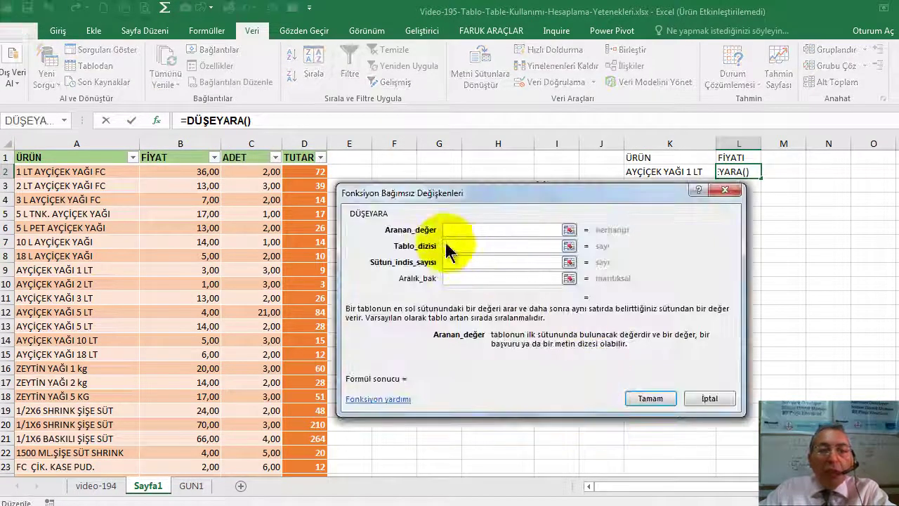
click(669, 172)
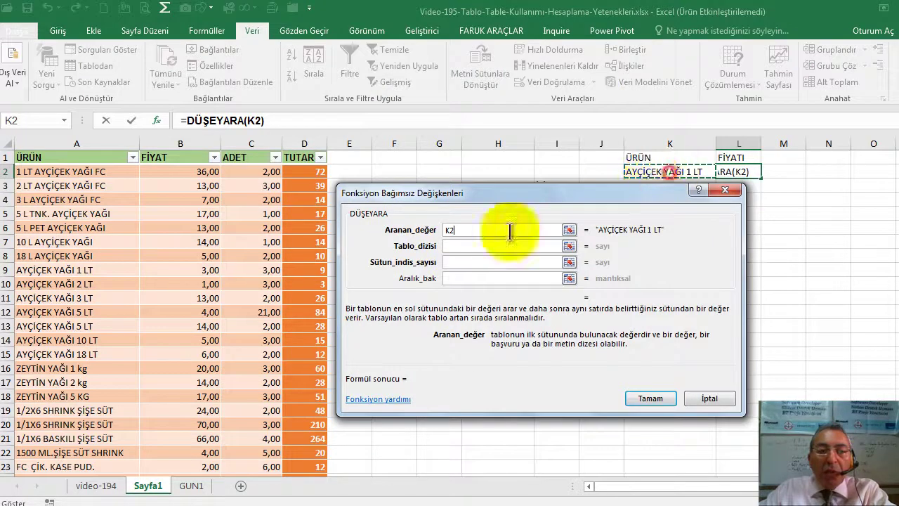
click(478, 245)
drag(78, 142, 304, 143)
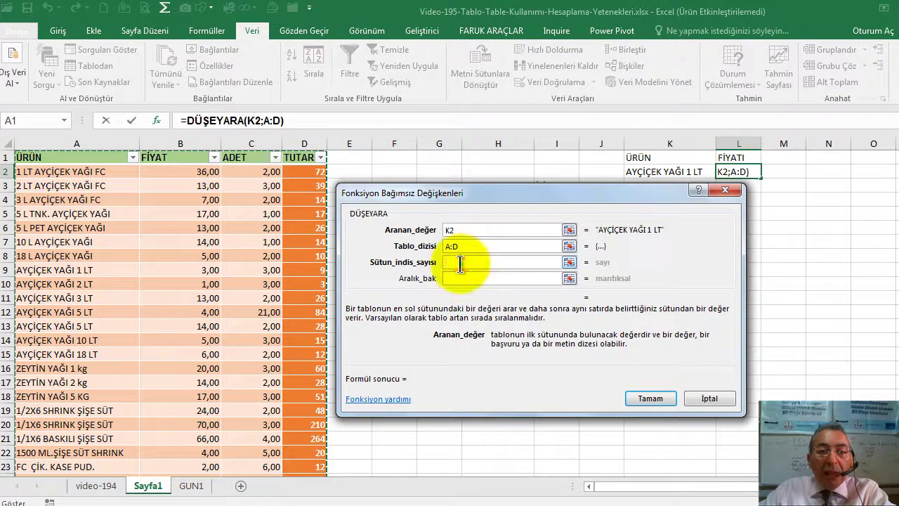
click(460, 263)
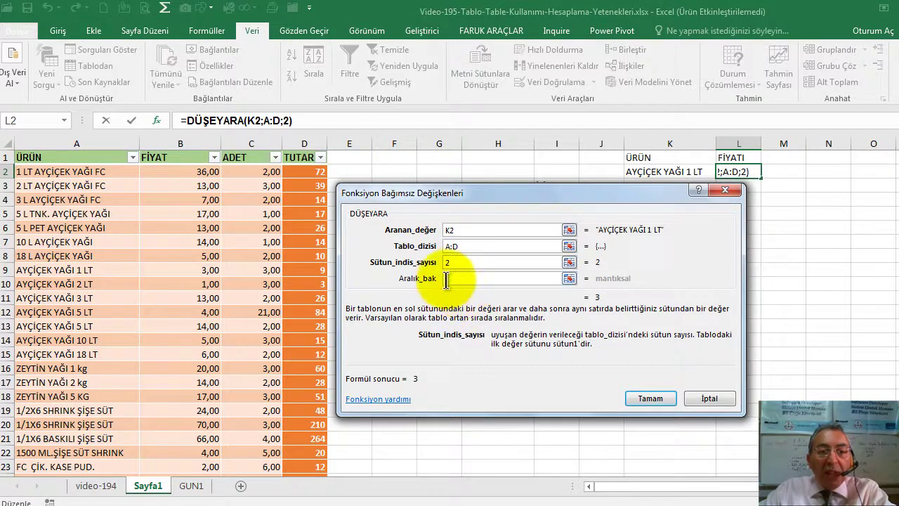
click(450, 278)
text(0)
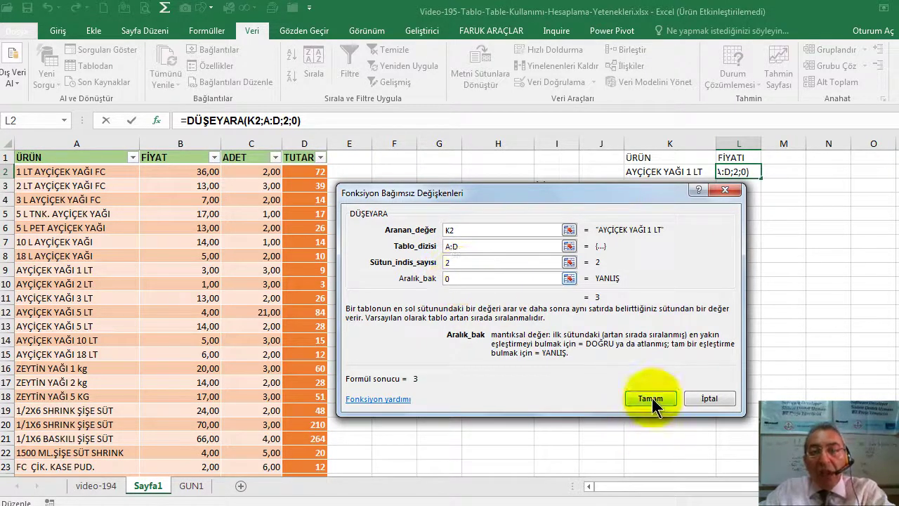
click(651, 398)
click(706, 171)
- Pick FC ÇİK. KESTANELİ in K2's dropdown so L2 returns price 2
click(721, 171)
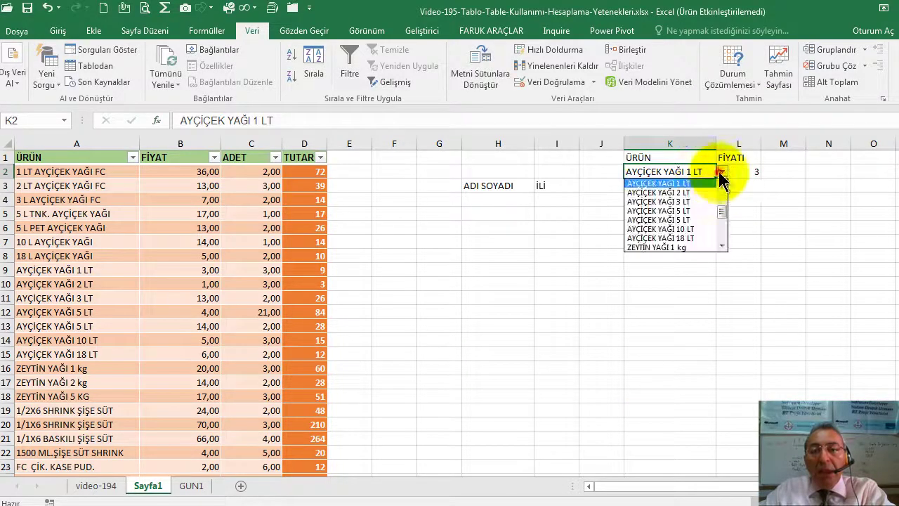
scroll(723, 214, down, 5)
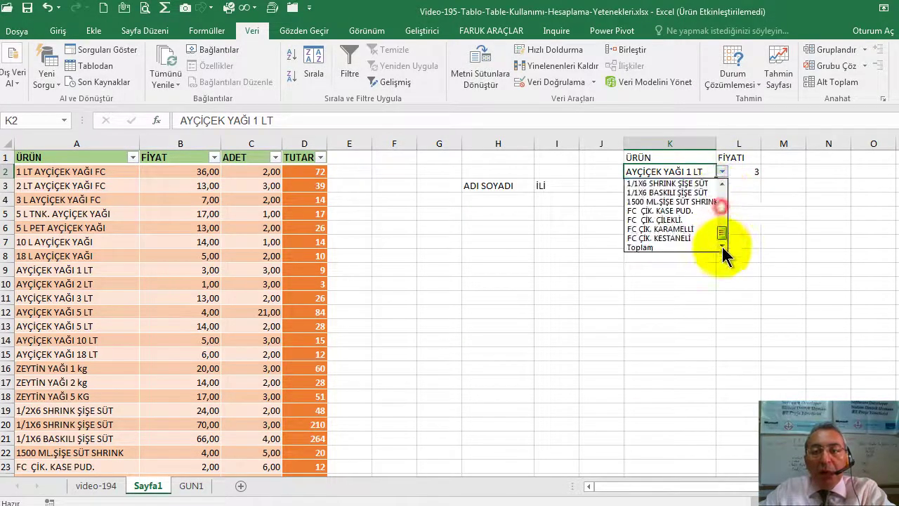
click(674, 239)
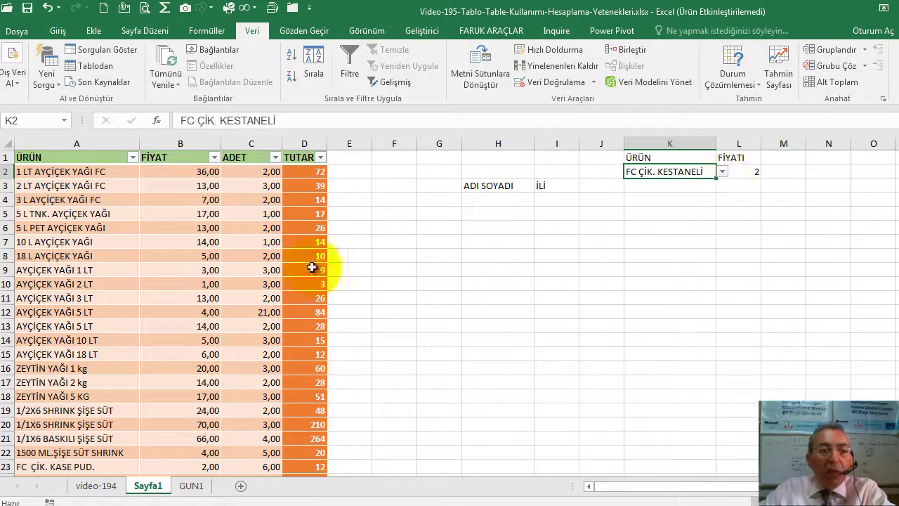
scroll(258, 268, down, 5)
scroll(243, 262, up, 4)
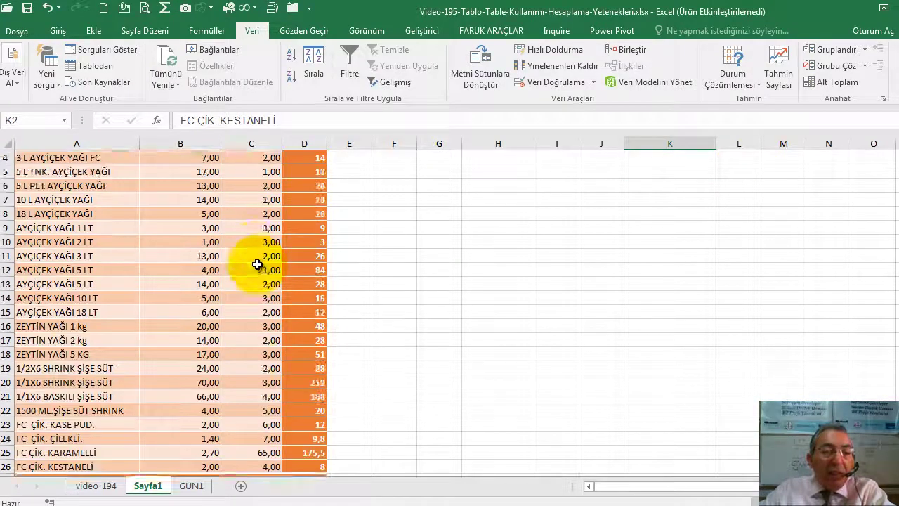
scroll(243, 269, down, 5)
scroll(128, 240, up, 1)
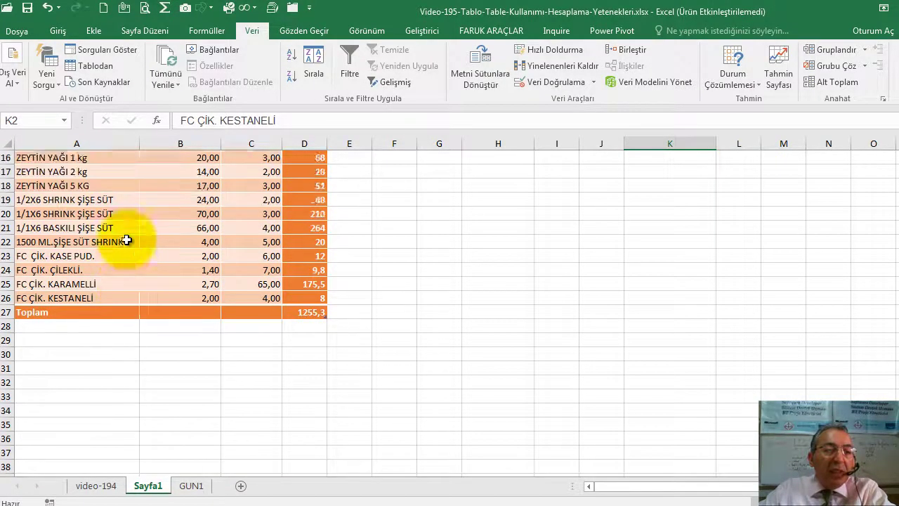
scroll(123, 241, up, 1)
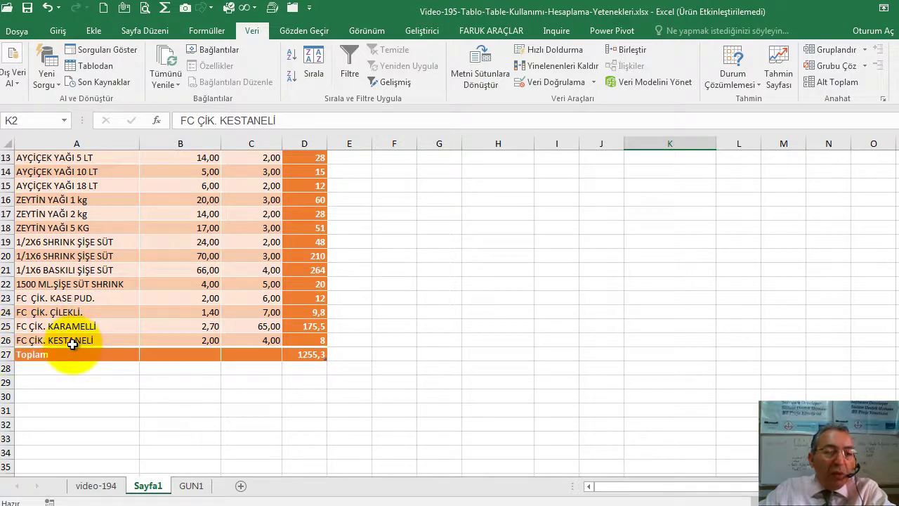
- Insert an empty row above FC ÇİK. KESTANELİ and enter product name YENİ ÜRÜN in A26
right_click(5, 340)
click(54, 231)
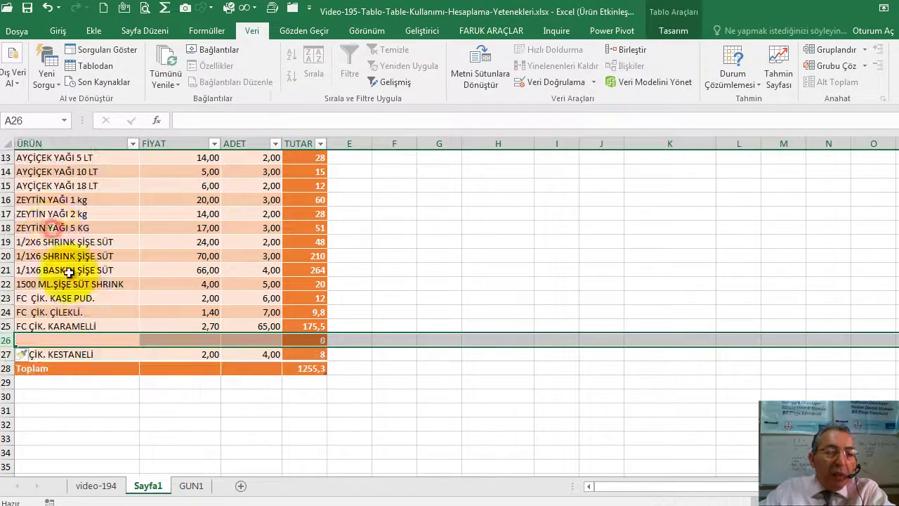
click(56, 340)
text(YENİ ÜRÜN)
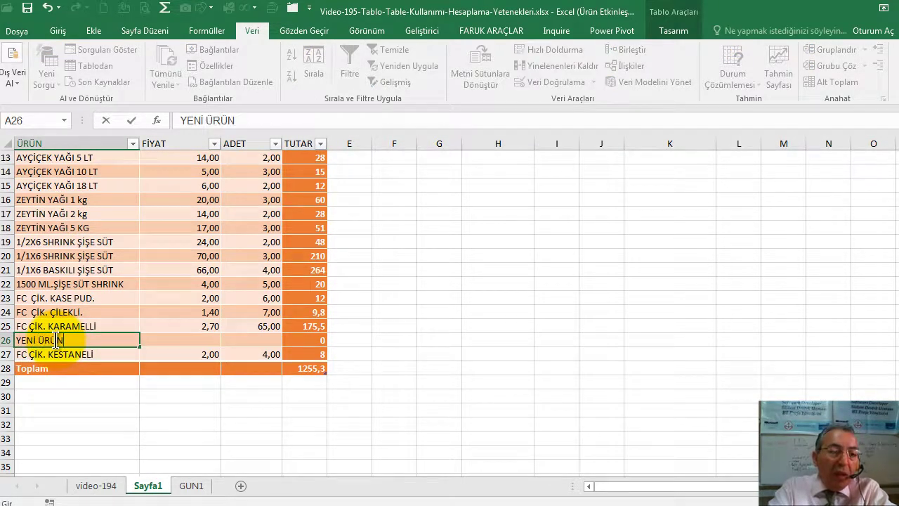
key(Return)
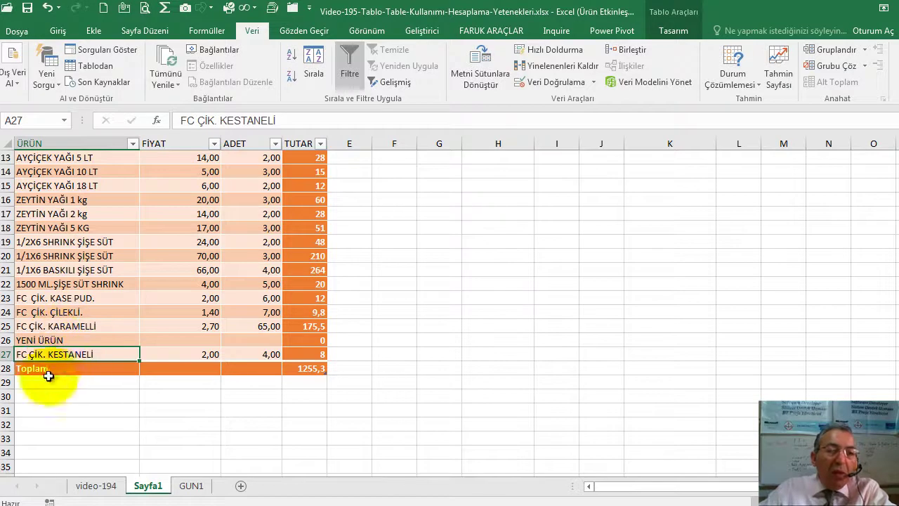
- Try unchecking the table's Total Row, but decline the removal warning
click(176, 279)
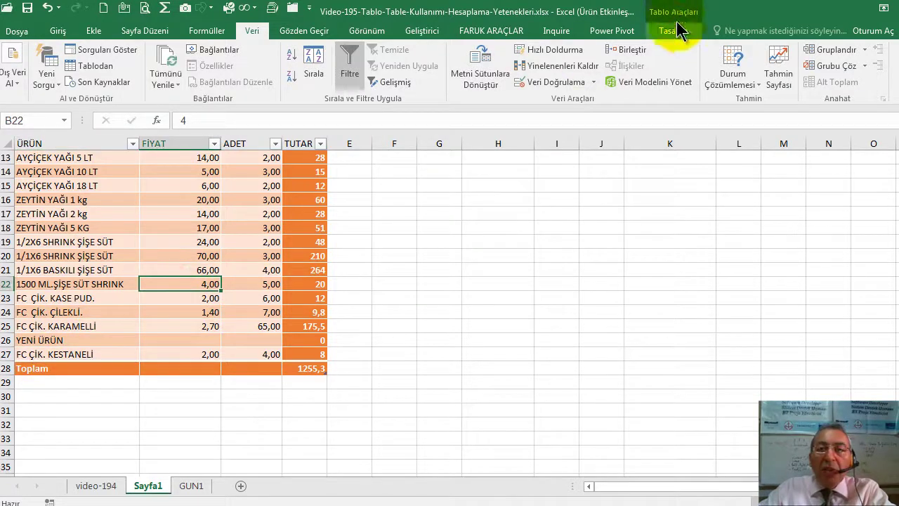
click(679, 31)
click(500, 66)
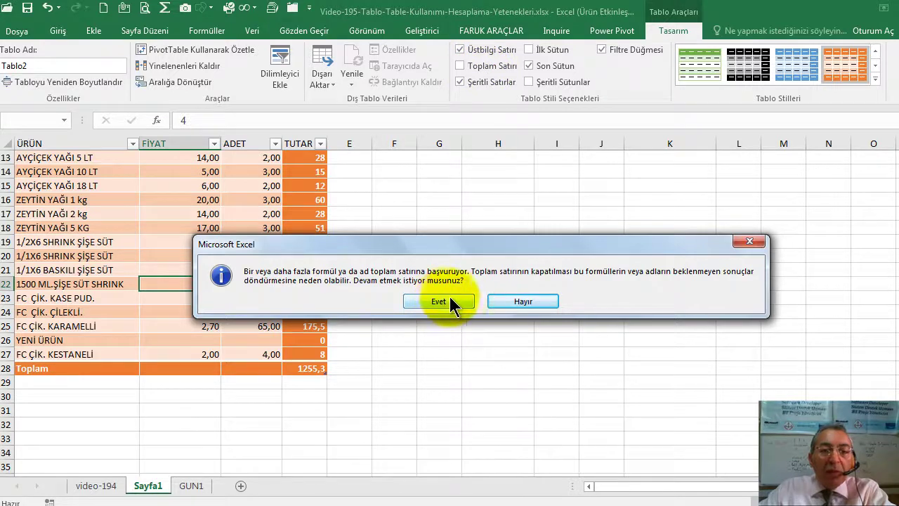
click(524, 301)
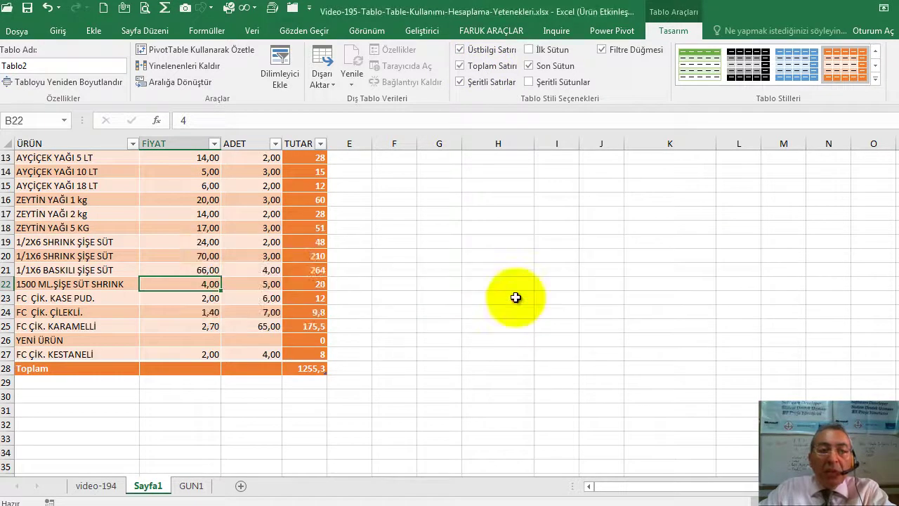
- Uncheck Total Row again and confirm with Evet to delete the Toplam row
click(157, 316)
click(131, 338)
click(134, 368)
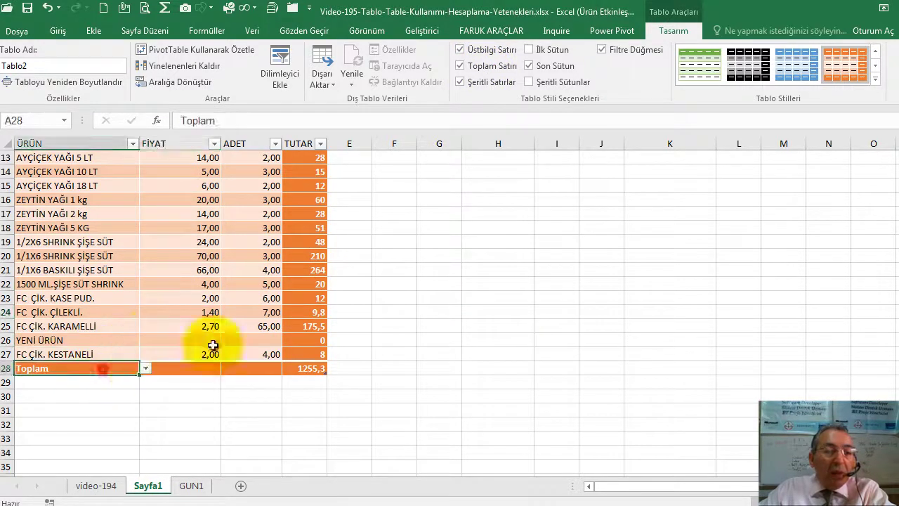
click(494, 66)
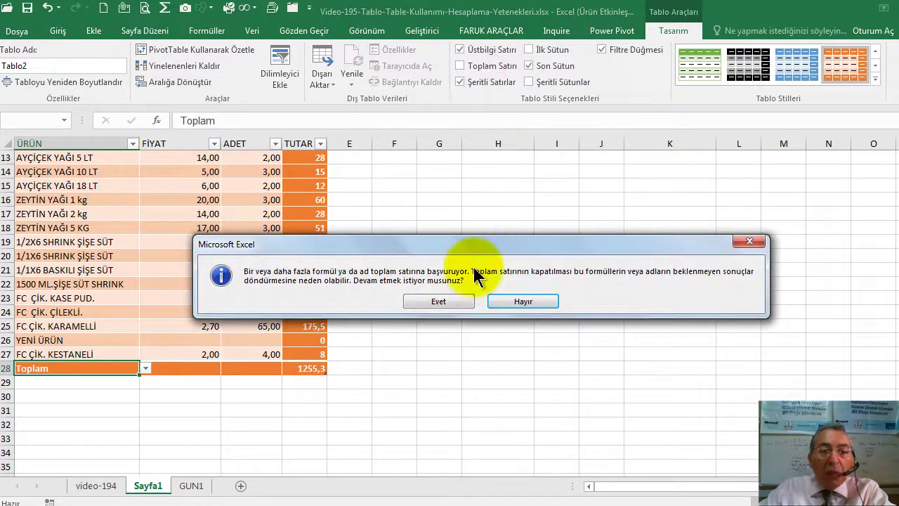
click(453, 305)
click(123, 242)
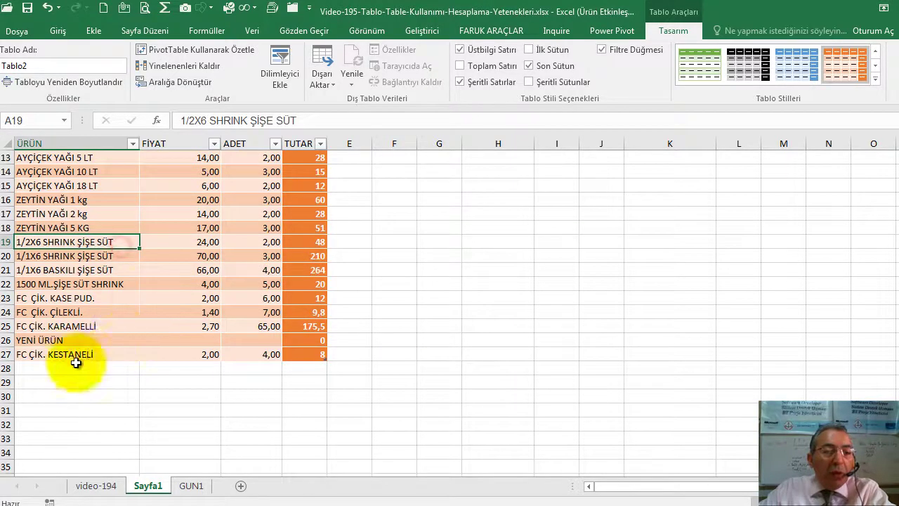
scroll(238, 330, up, 1)
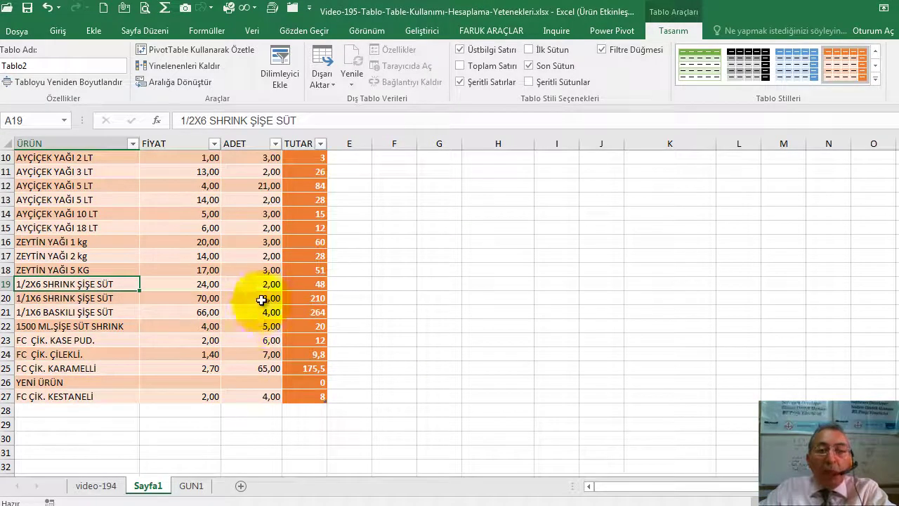
scroll(246, 302, up, 3)
- Choose YENİ ÜRÜN from the K2 dropdown so L2 returns price 0
click(680, 173)
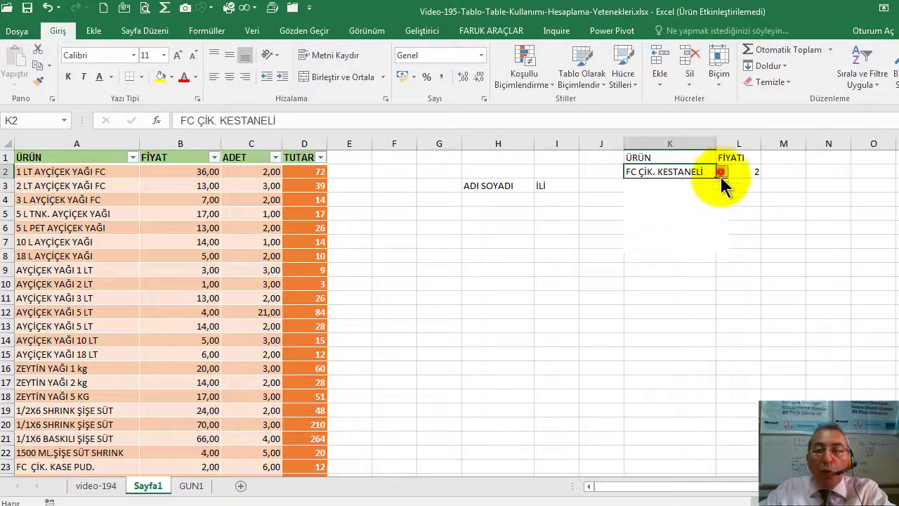
click(721, 172)
click(658, 228)
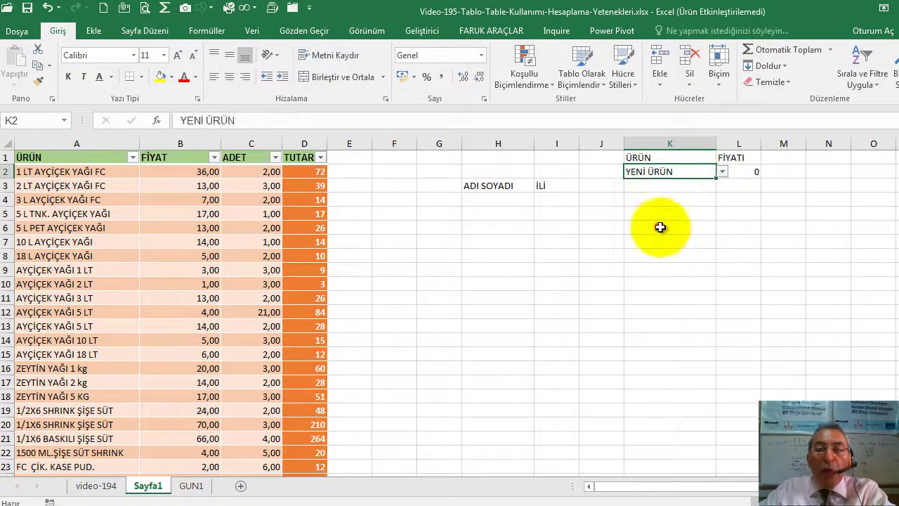
- Add product YEN2 with price 55 as new table row 28
scroll(493, 265, down, 6)
click(55, 281)
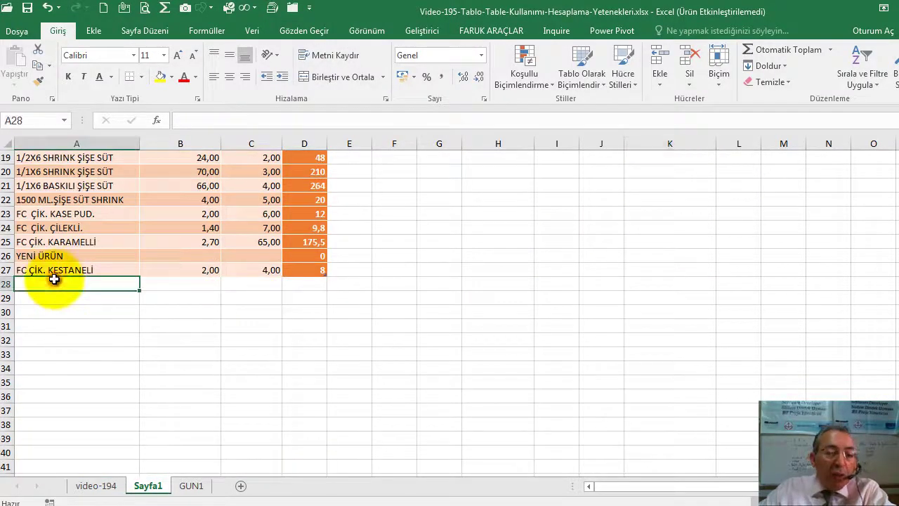
text(YEN2)
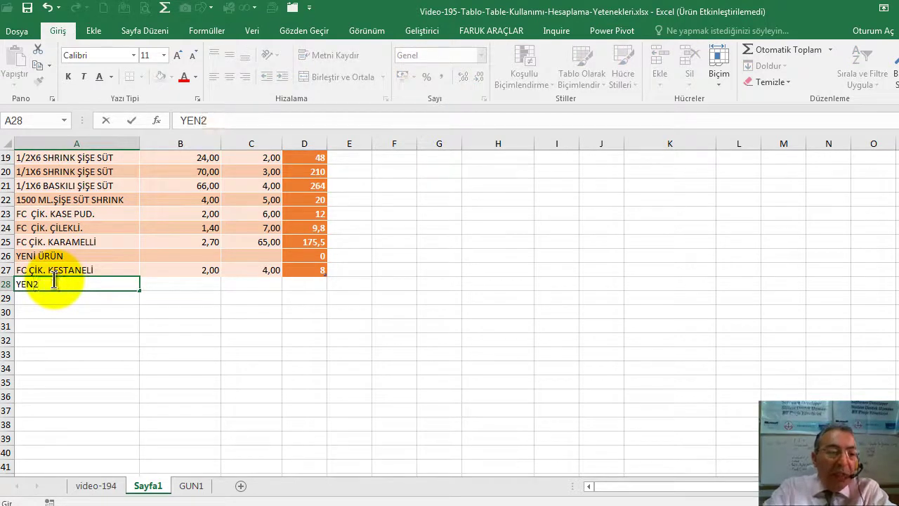
key(Tab)
text(5)
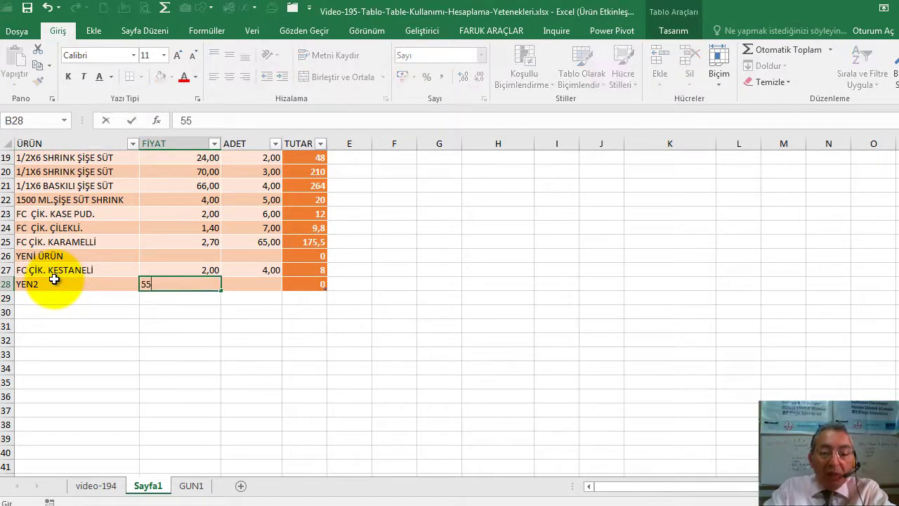
text(5)
key(Return)
scroll(66, 260, up, 6)
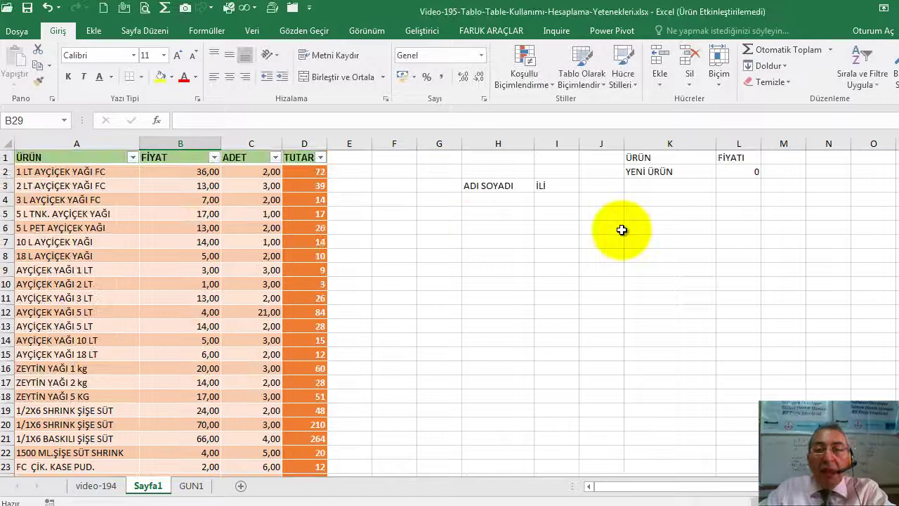
- Choose YEN2 from the K2 dropdown so L2 returns its price 55
click(678, 171)
click(721, 171)
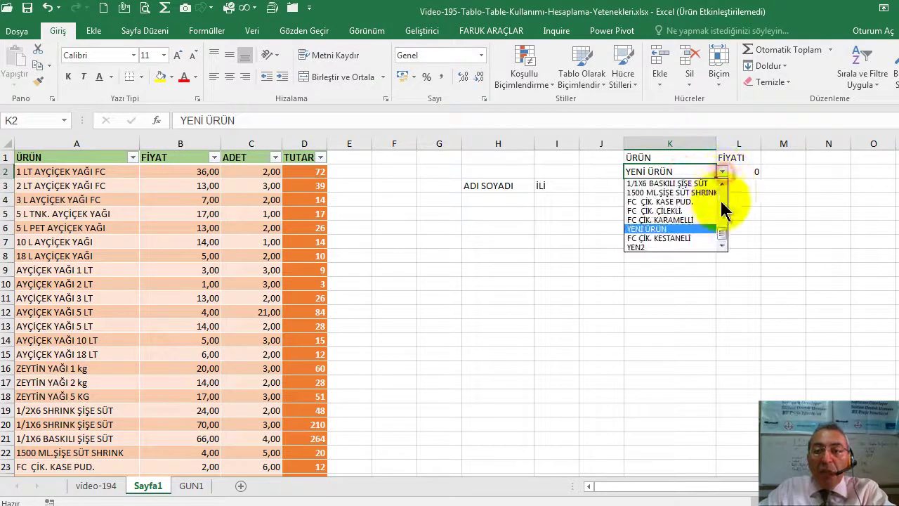
click(692, 246)
scroll(414, 311, down, 4)
scroll(414, 311, up, 4)
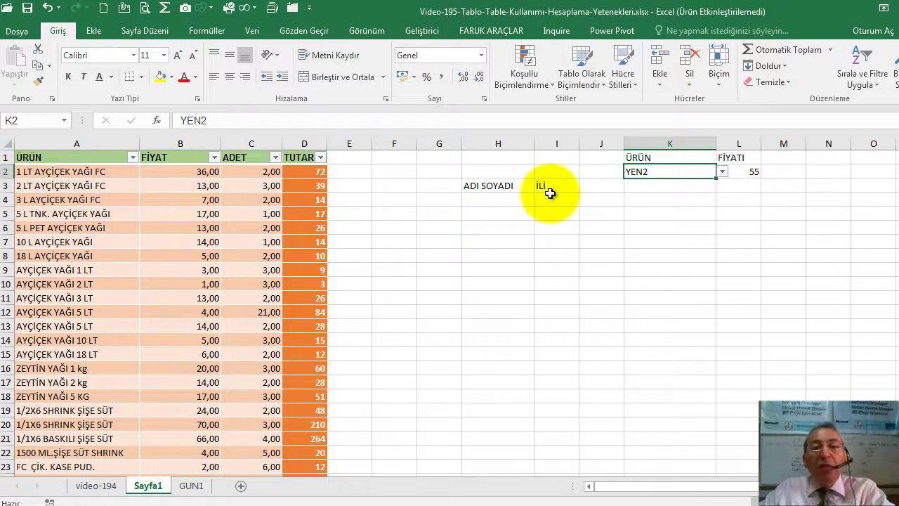
- Inspect the DÜŞEYARA arguments of the L2 price lookup in the Insert Function dialog
click(157, 120)
click(653, 414)
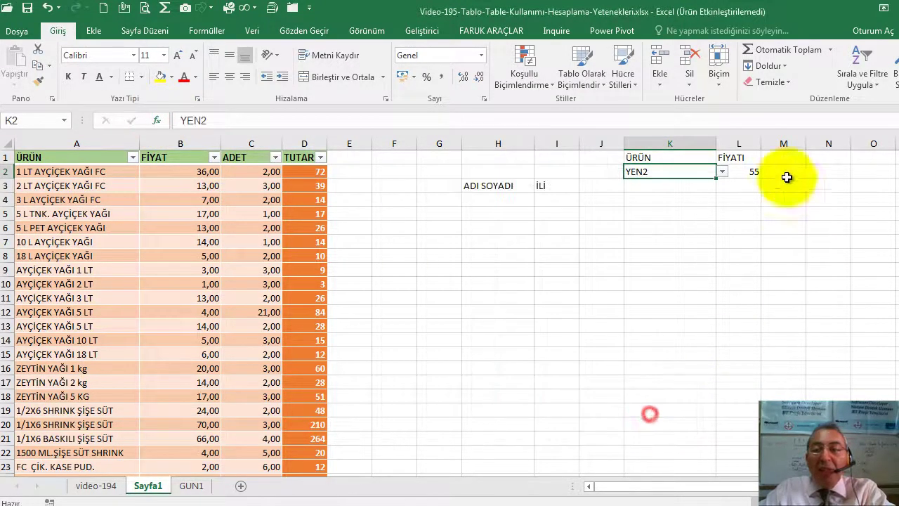
click(744, 171)
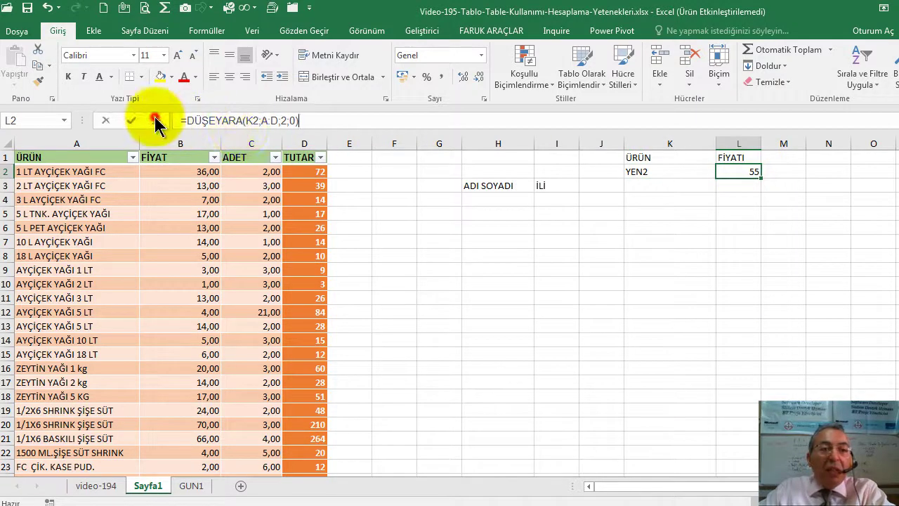
click(157, 120)
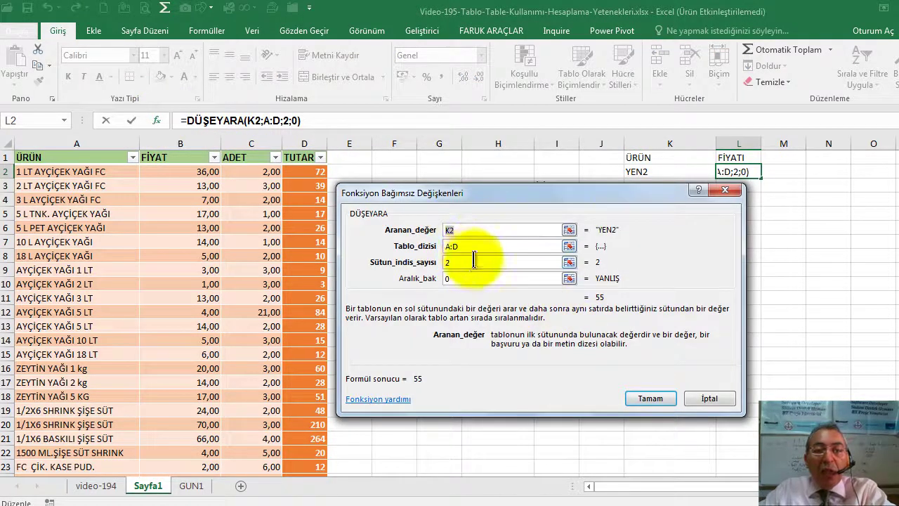
click(708, 398)
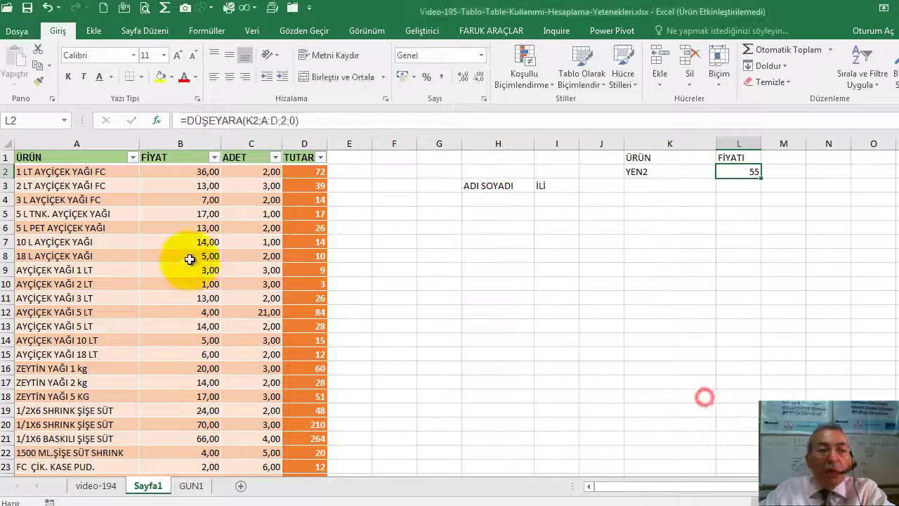
click(190, 256)
click(206, 30)
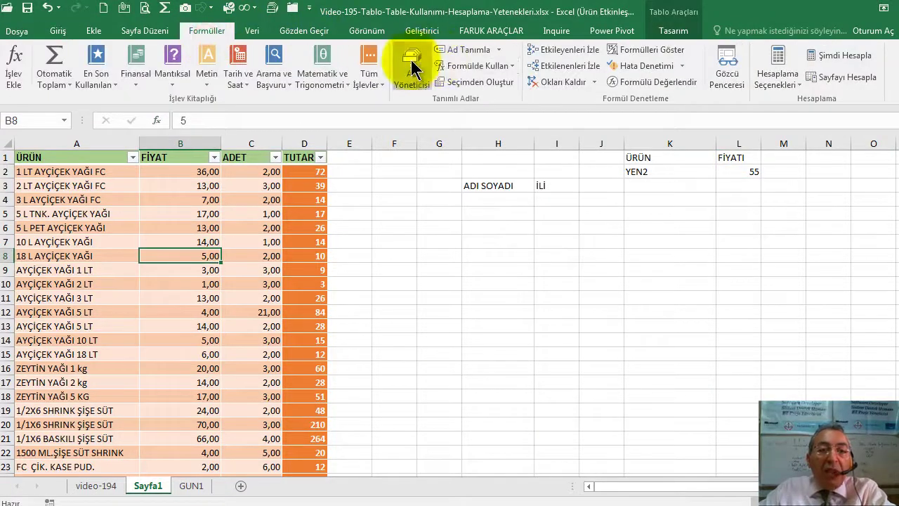
click(412, 63)
click(404, 215)
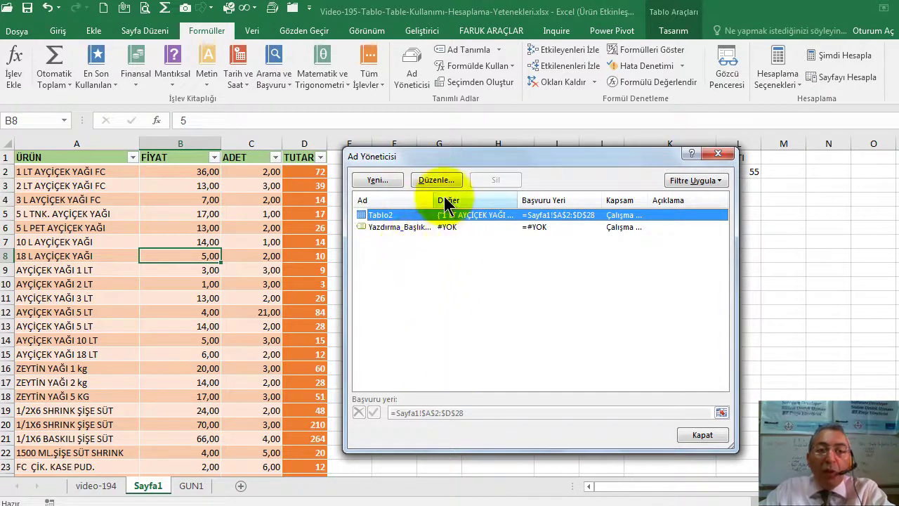
click(429, 179)
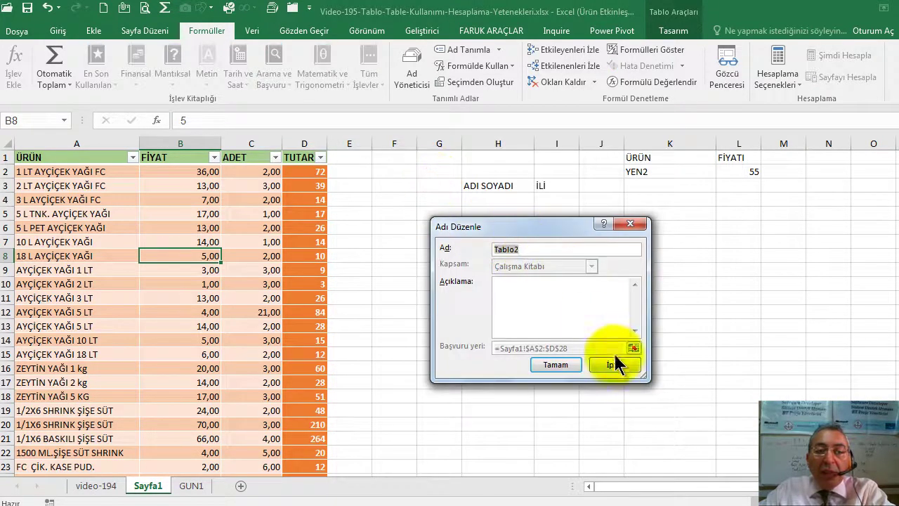
click(614, 357)
click(696, 437)
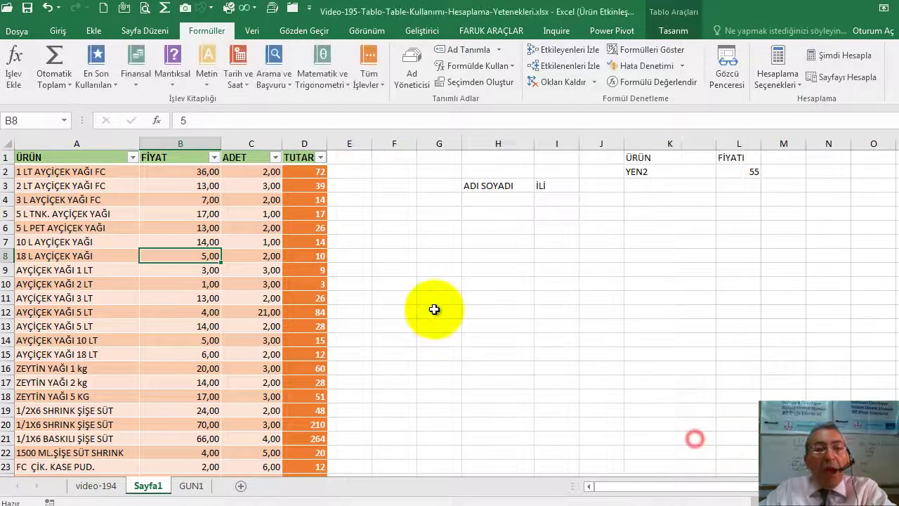